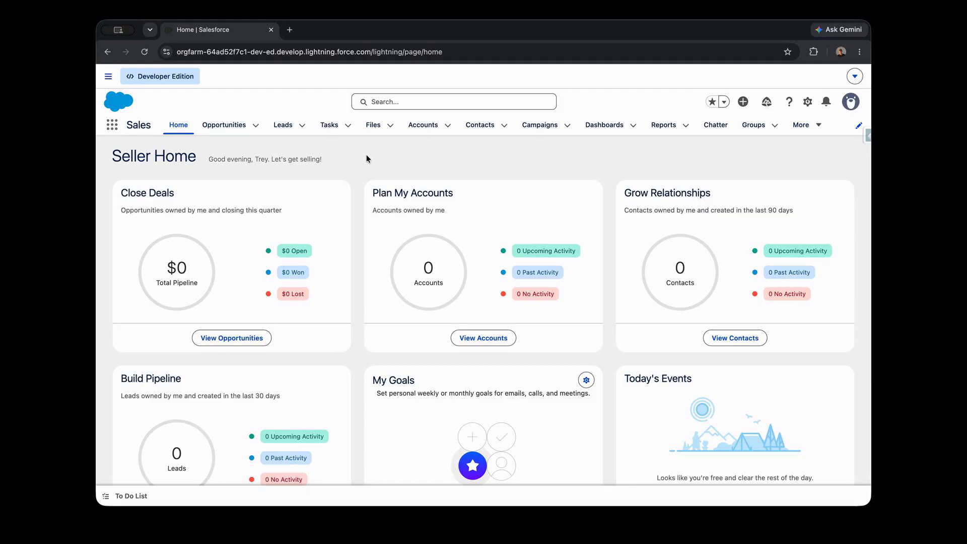
# Step: Open the first lead in the All Open Leads list and examine the Description in its details
pyautogui.click(284, 126)
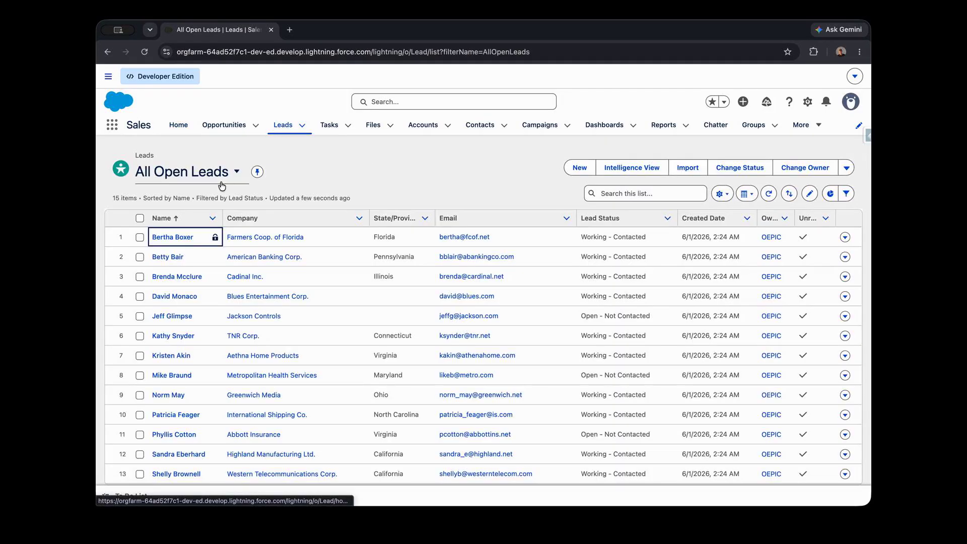
pyautogui.click(173, 238)
pyautogui.click(196, 283)
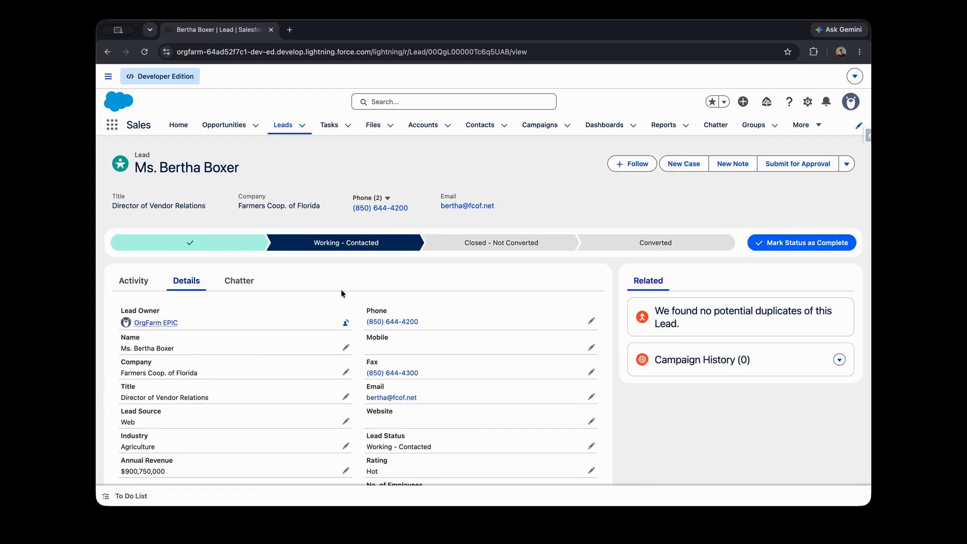
pyautogui.scroll(-5, 341, 293)
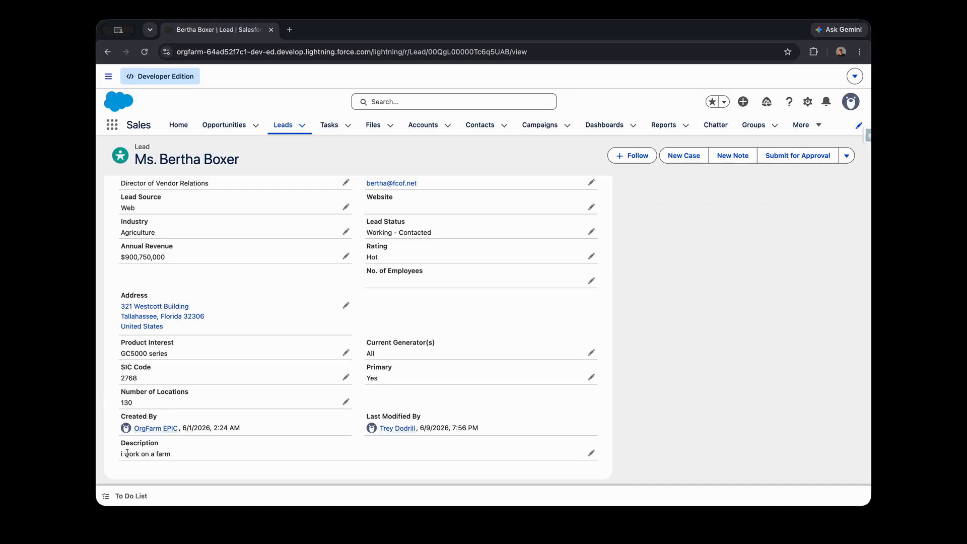
pyautogui.moveTo(121, 453); pyautogui.dragTo(188, 452)
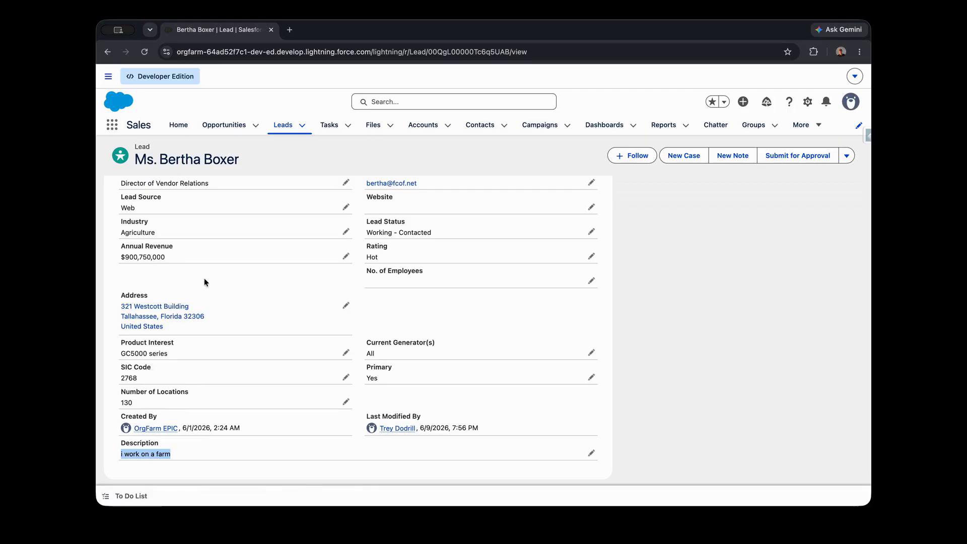
# Step: Review the lead's Industry options and Description in edit mode, and leave without saving changes
pyautogui.click(346, 231)
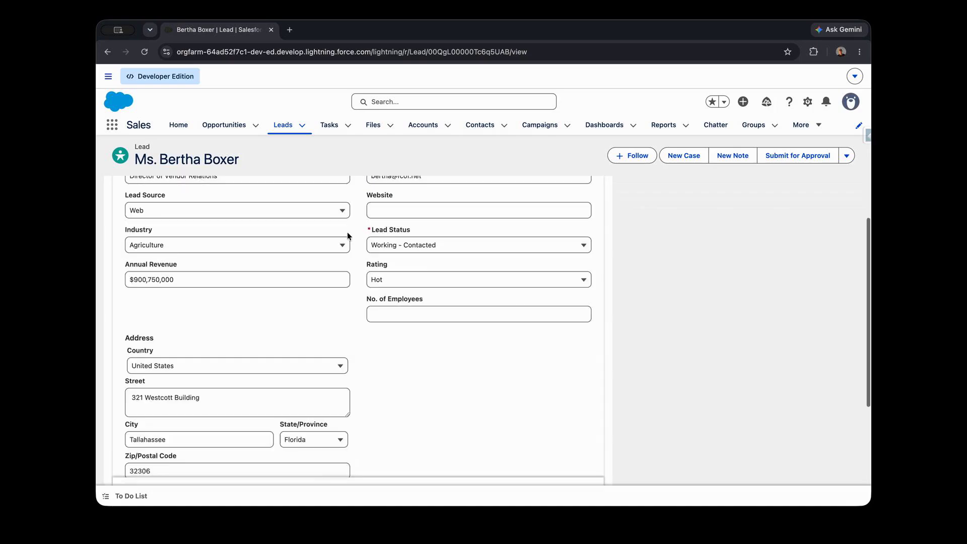
pyautogui.click(150, 248)
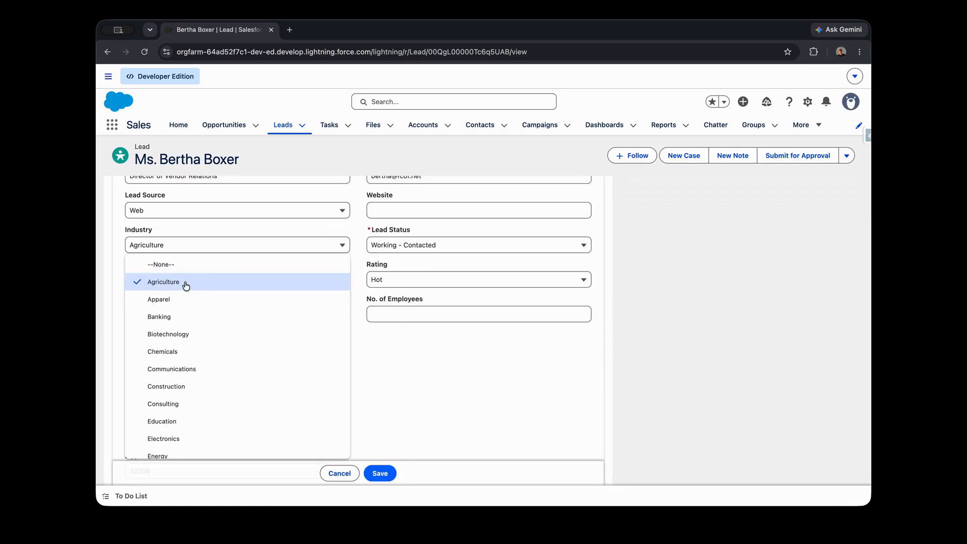
pyautogui.click(377, 341)
pyautogui.scroll(-5, 261, 317)
pyautogui.scroll(5, 252, 318)
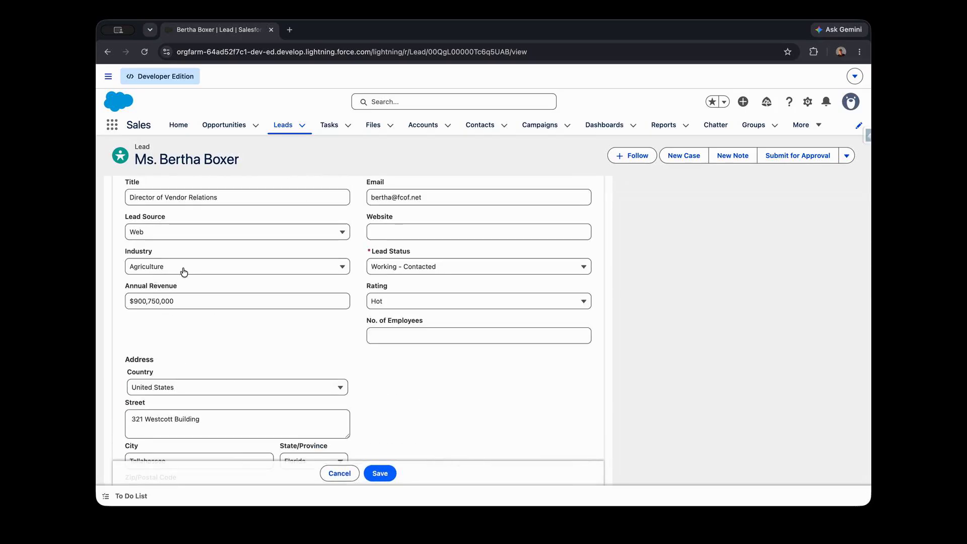
pyautogui.scroll(-2, 184, 272)
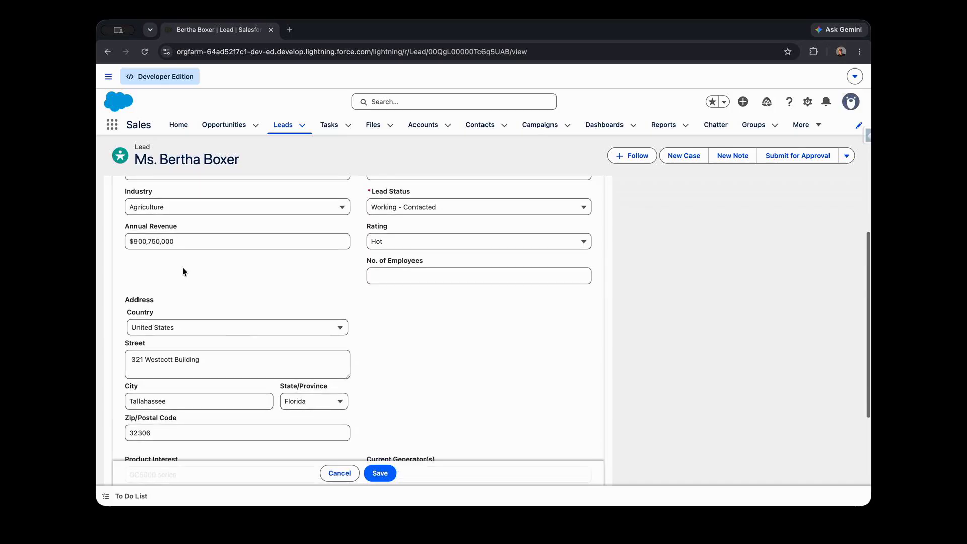
pyautogui.scroll(-5, 169, 211)
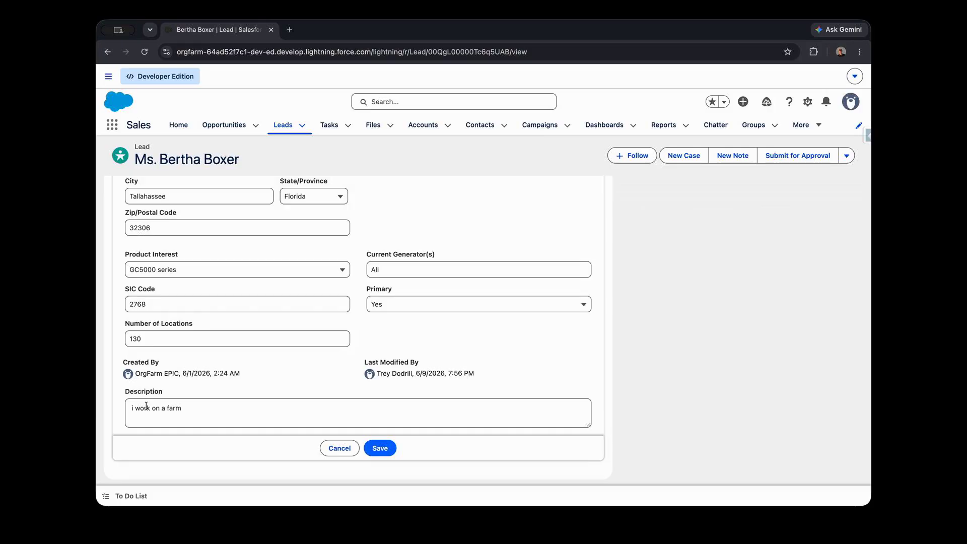
pyautogui.click(337, 448)
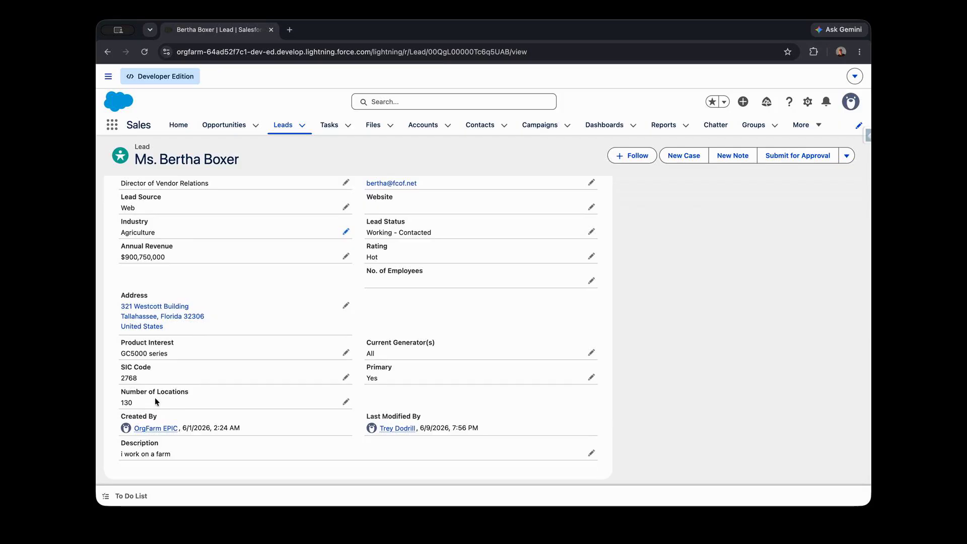
pyautogui.scroll(2, 154, 383)
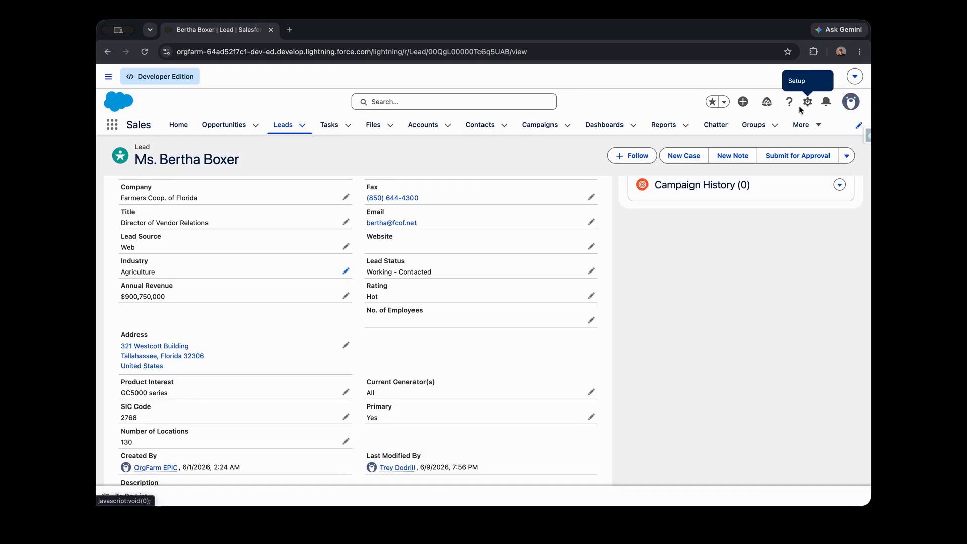
pyautogui.scroll(2, 398, 307)
pyautogui.scroll(-5, 398, 307)
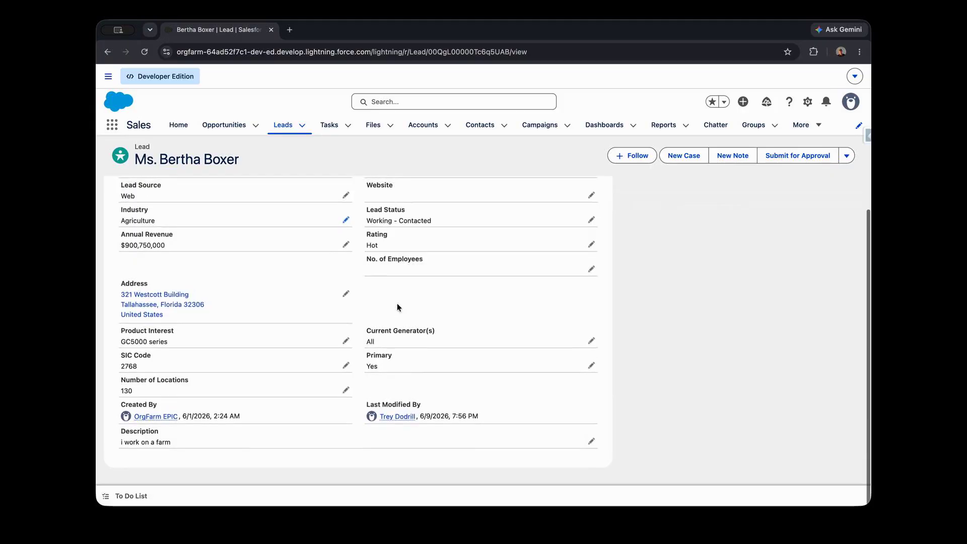
pyautogui.scroll(5, 398, 307)
pyautogui.scroll(-5, 398, 307)
# Step: Go to Salesforce Setup and open Prompt Builder by searching for "prompt"
pyautogui.click(808, 101)
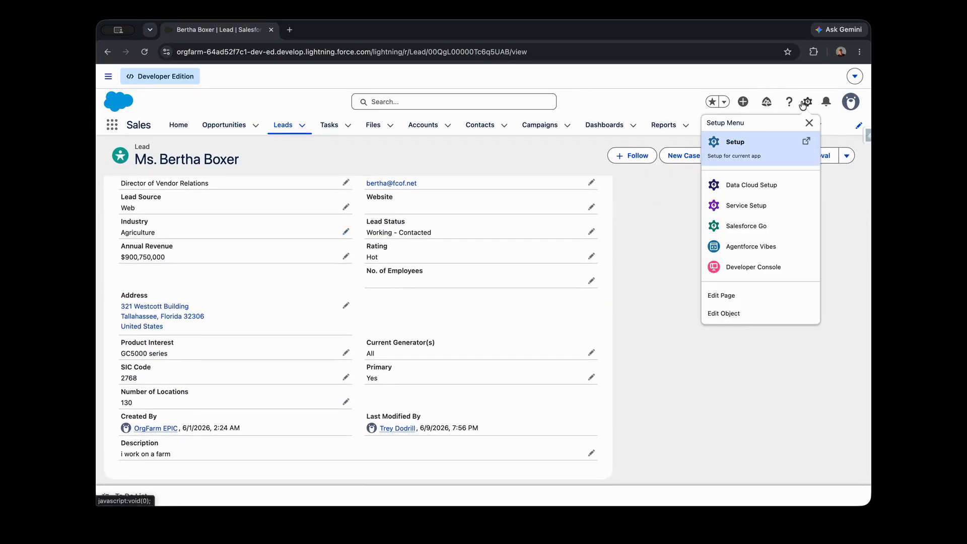
pyautogui.click(742, 158)
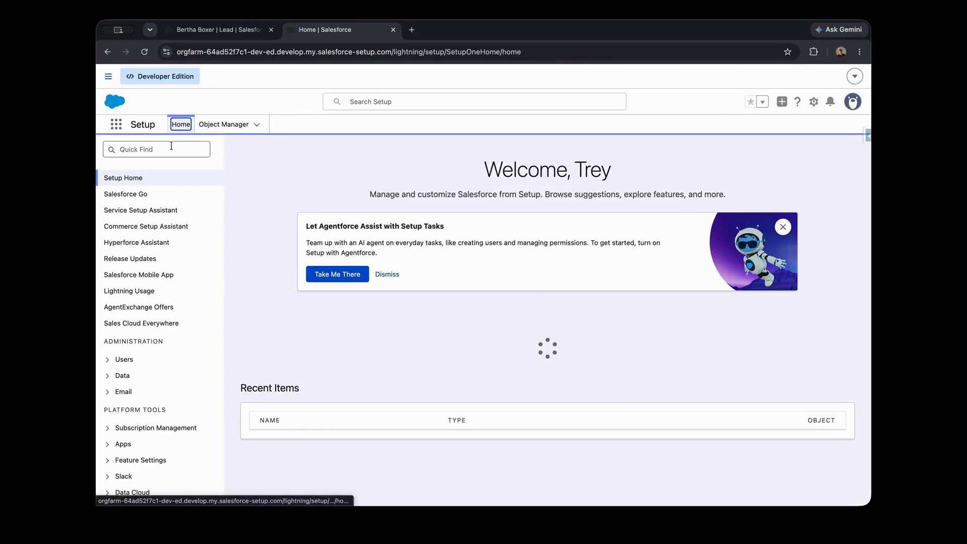
pyautogui.click(171, 145)
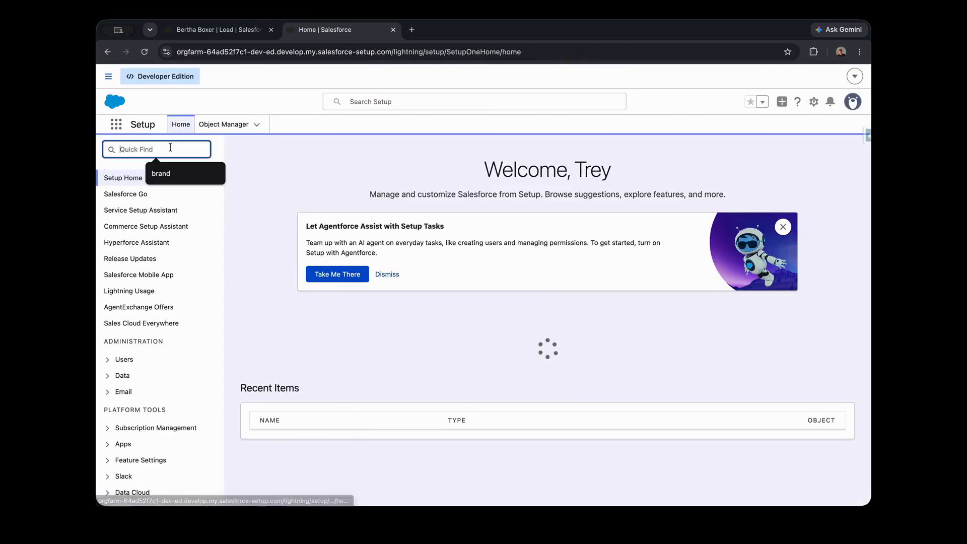
pyautogui.write('prompt')
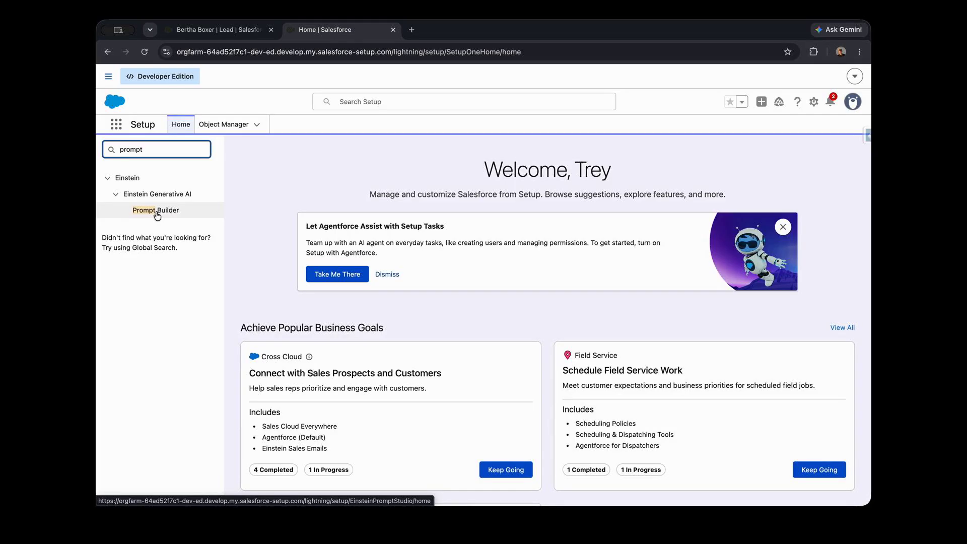
pyautogui.click(157, 211)
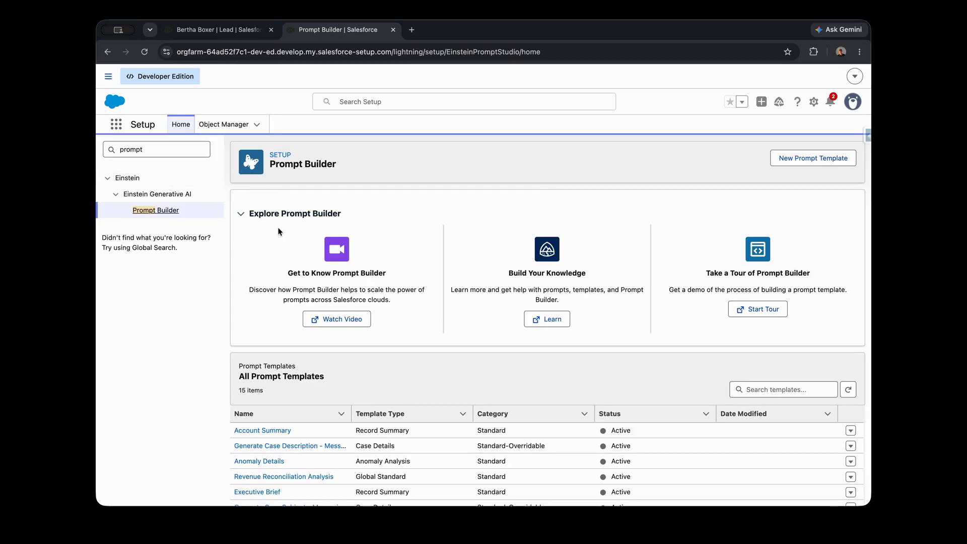
# Step: Start a new prompt template with Flex as the template type
pyautogui.scroll(-1, 457, 247)
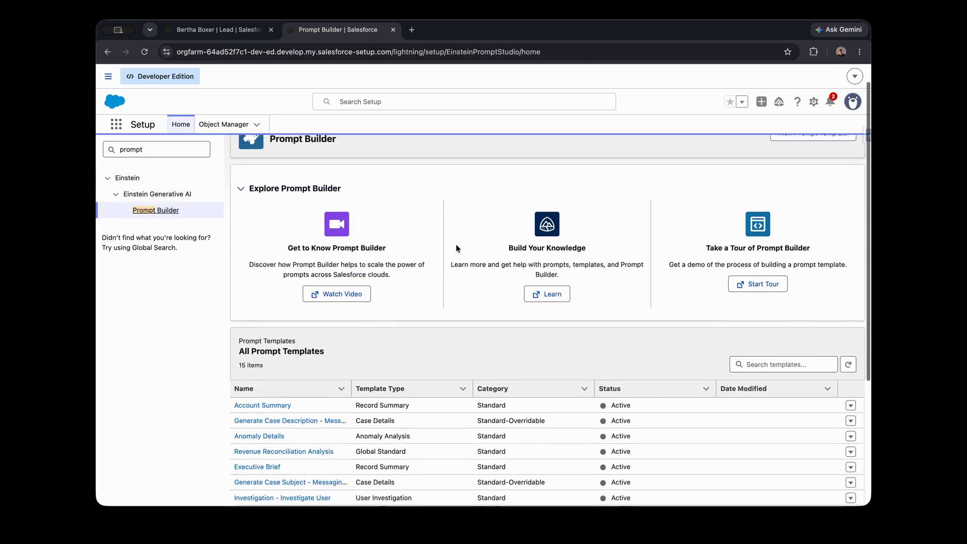
pyautogui.scroll(-2, 456, 244)
pyautogui.scroll(4, 455, 243)
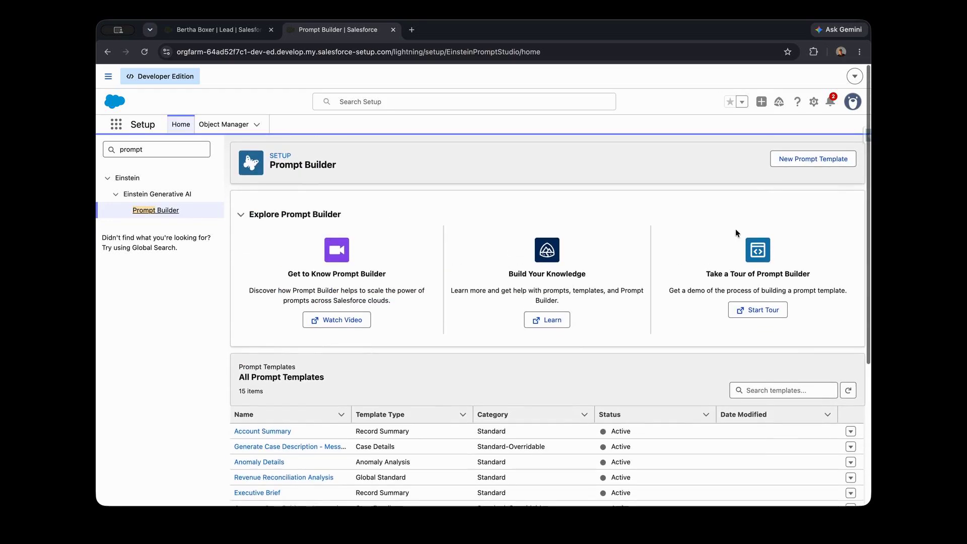
pyautogui.click(815, 160)
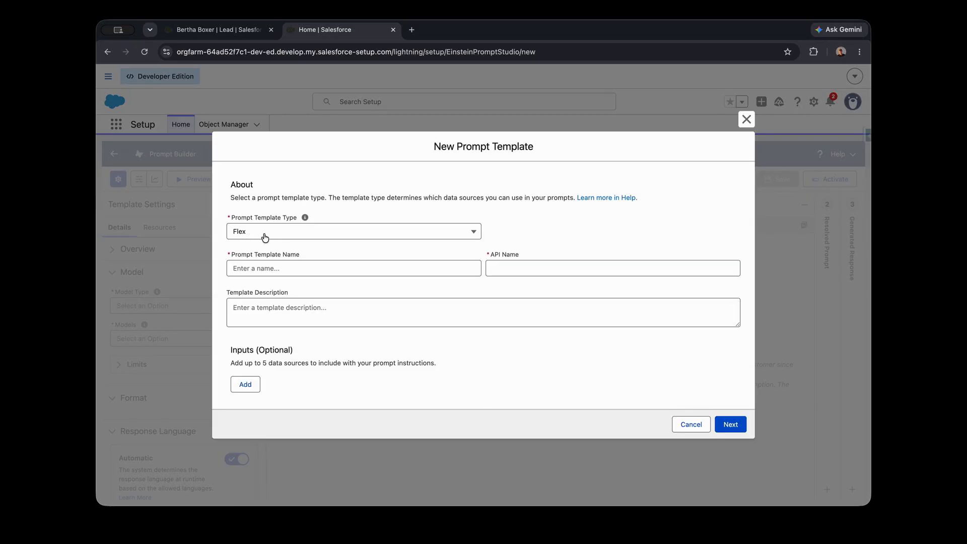
pyautogui.click(265, 235)
pyautogui.scroll(-5, 292, 288)
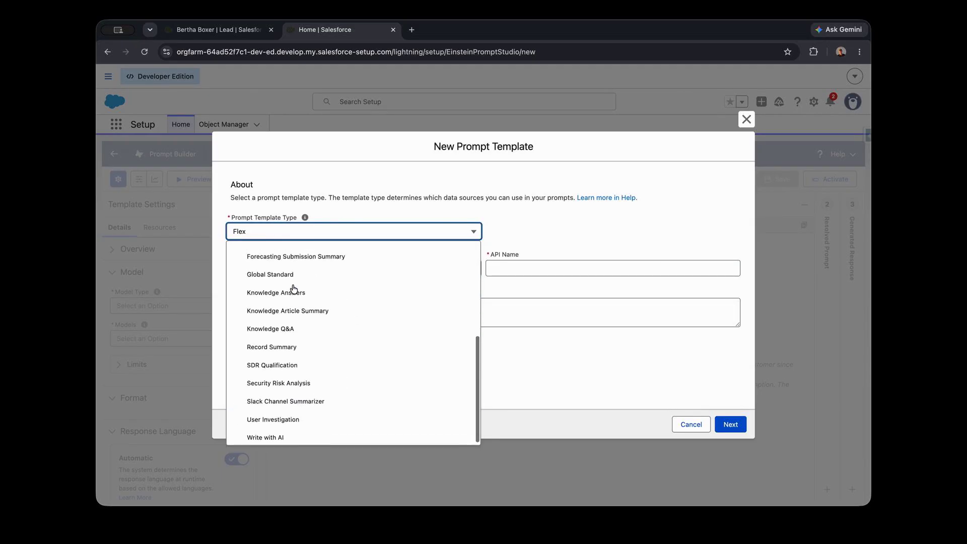
pyautogui.scroll(5, 293, 288)
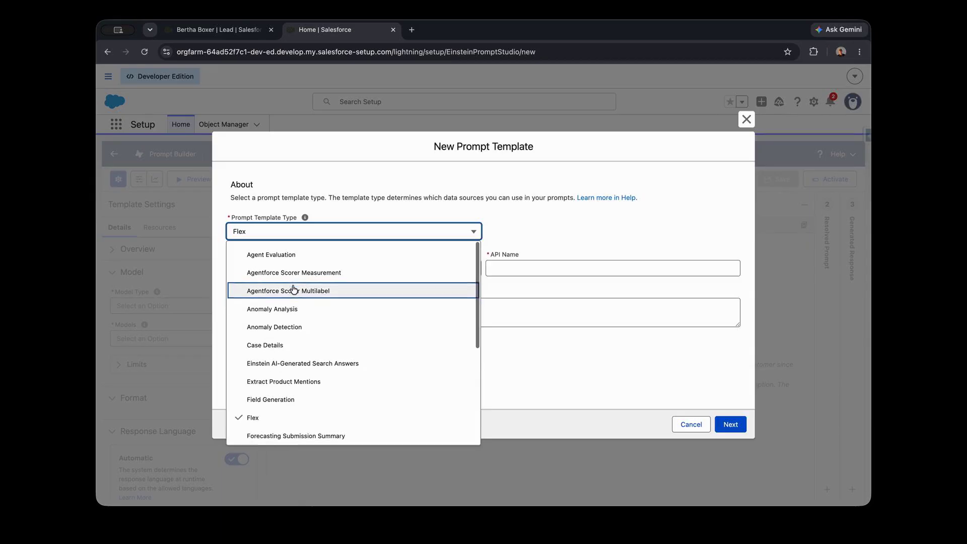
pyautogui.click(285, 418)
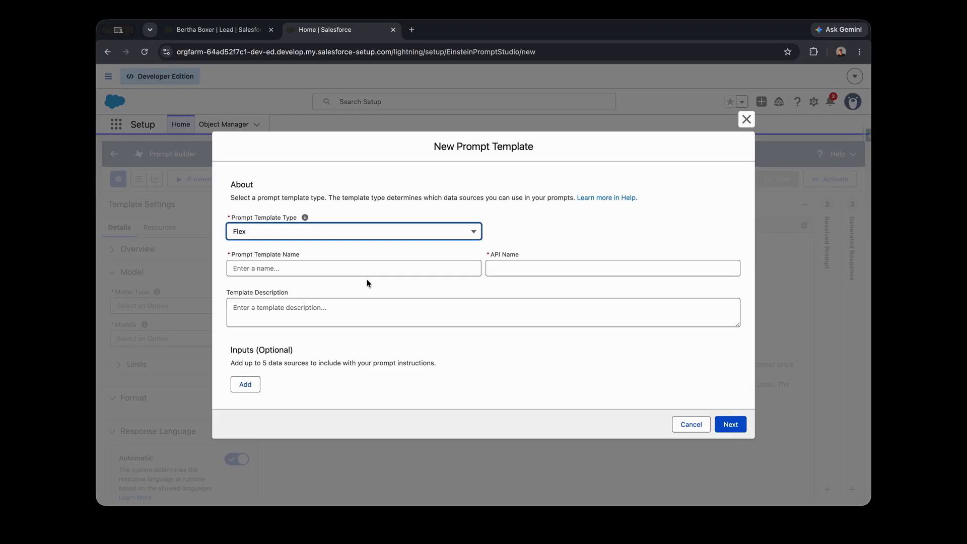
# Step: Name the prompt template "Lead Industry Categorizer" with the API name Lead_Industry_Categorizer
pyautogui.click(297, 272)
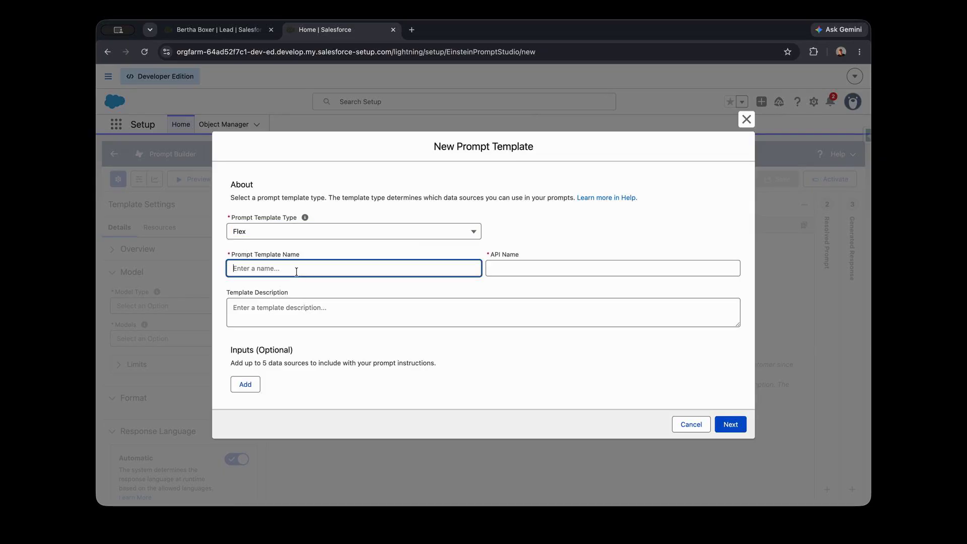
pyautogui.write('Lead Insustry Categorizor')
pyautogui.rightClick(289, 274)
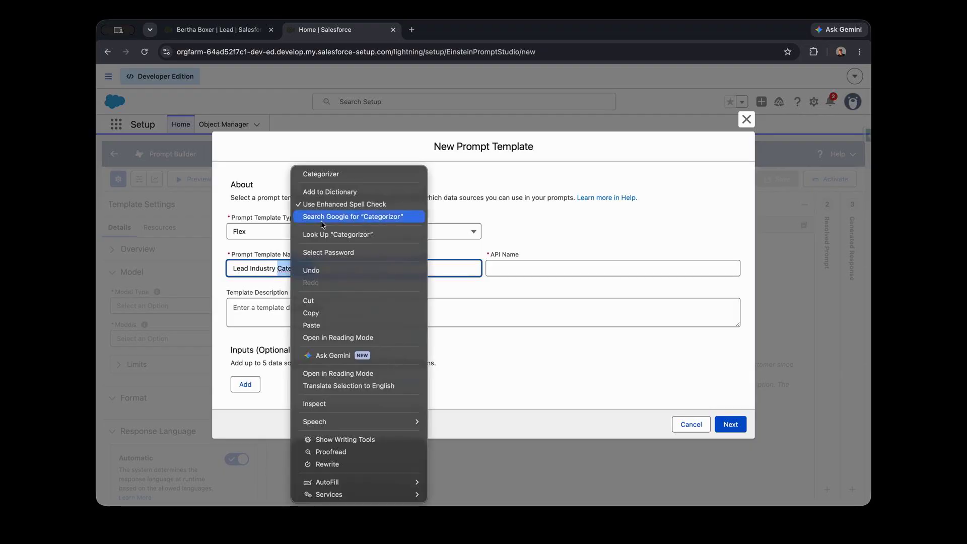
pyautogui.click(317, 174)
pyautogui.click(547, 265)
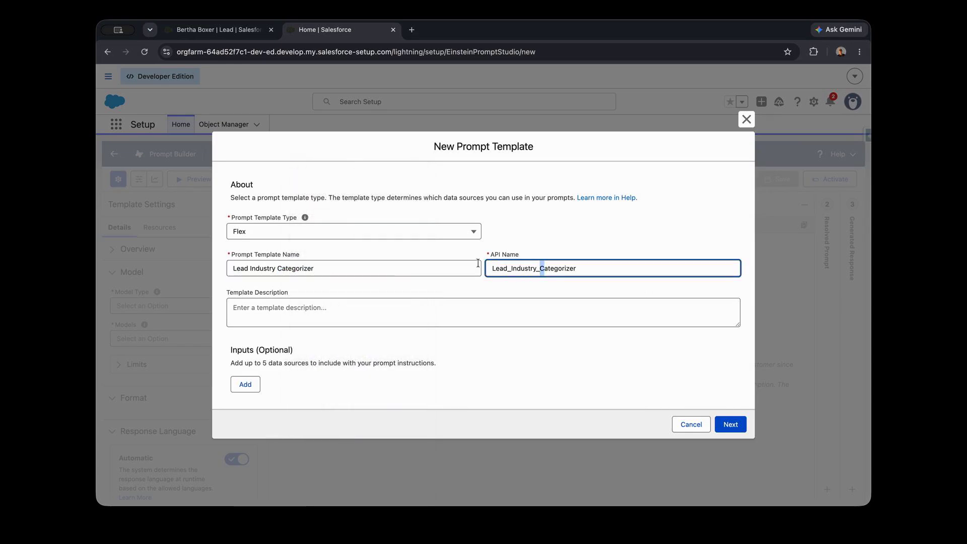
pyautogui.click(582, 232)
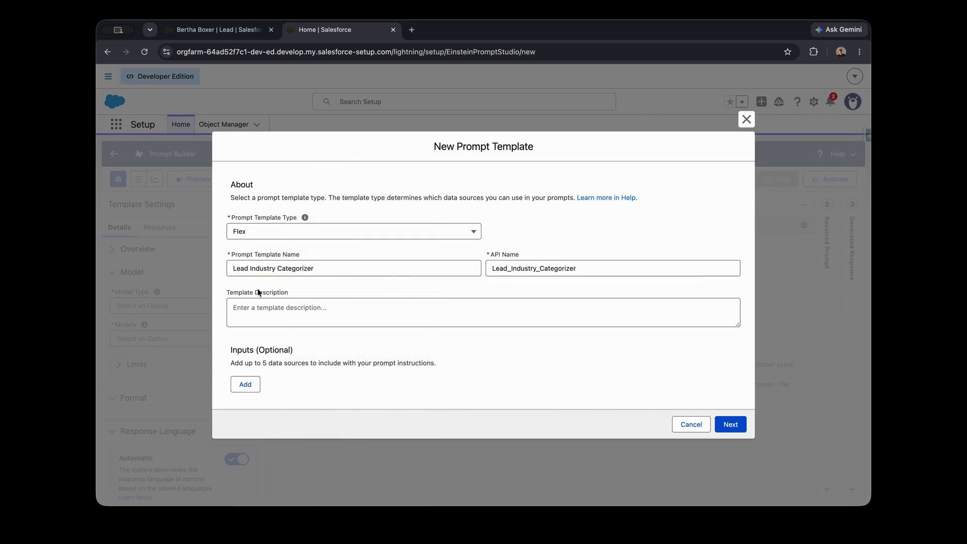
# Step: Add a required input named Lead with API name Lead, based on the Lead object, and continue to the prompt editor
pyautogui.click(256, 385)
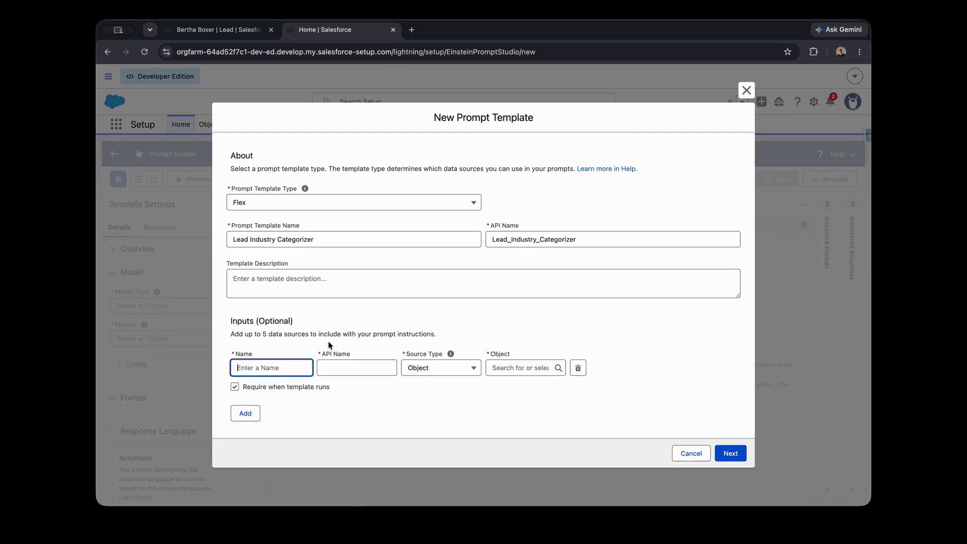
pyautogui.write('Lead')
pyautogui.click(362, 371)
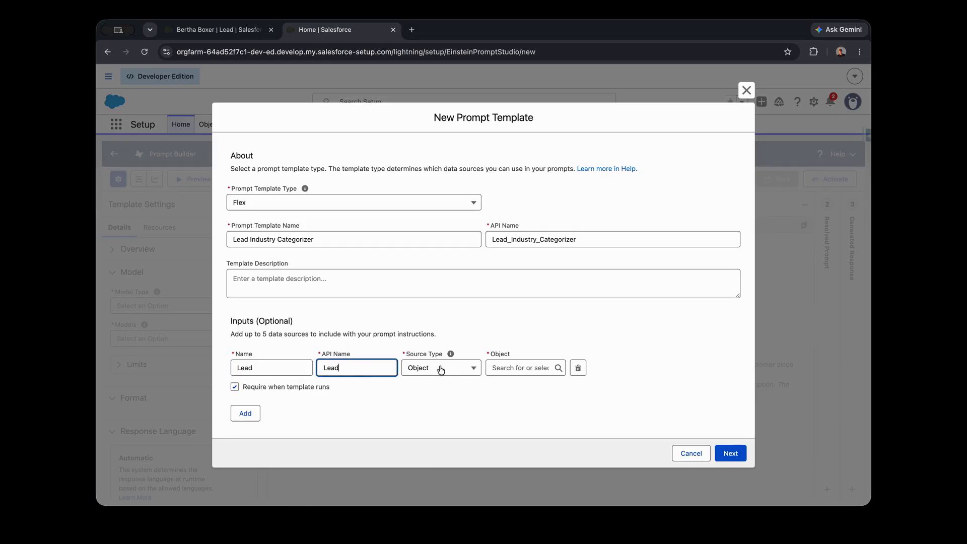
pyautogui.click(500, 366)
pyautogui.write('lead')
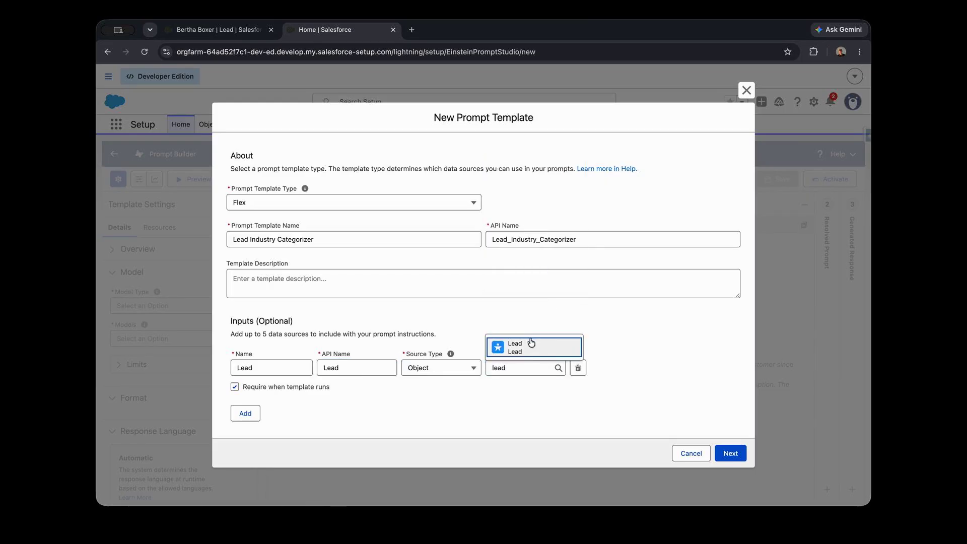
pyautogui.click(527, 352)
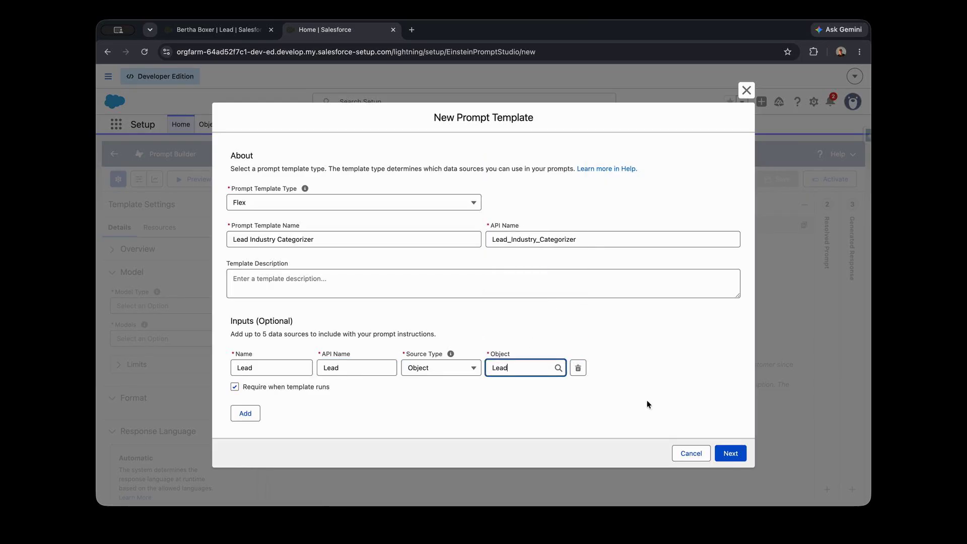
pyautogui.click(736, 455)
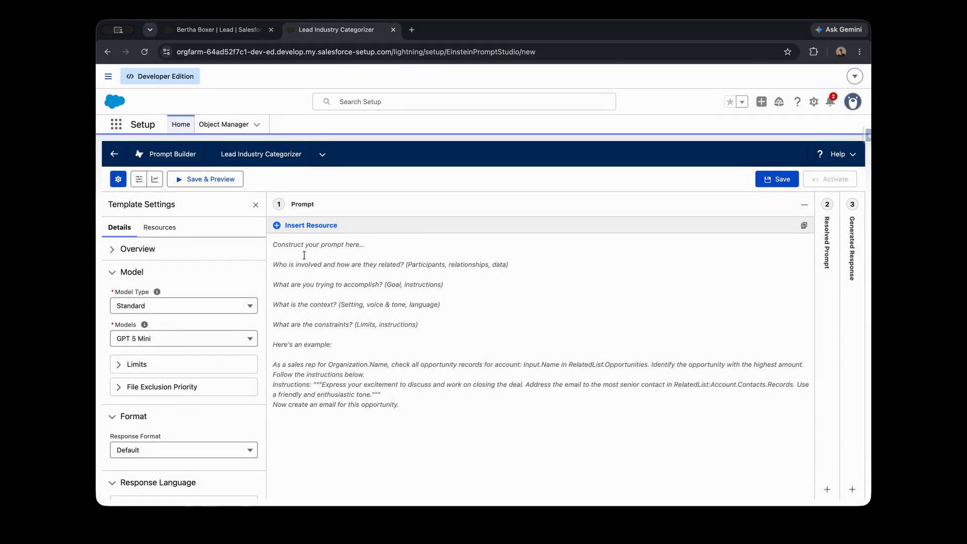
# Step: Paste the prompt that picks one industry from the lead description, defaulting to "Other", and delete its Input:Lead.Description placeholder
pyautogui.press('super+v')
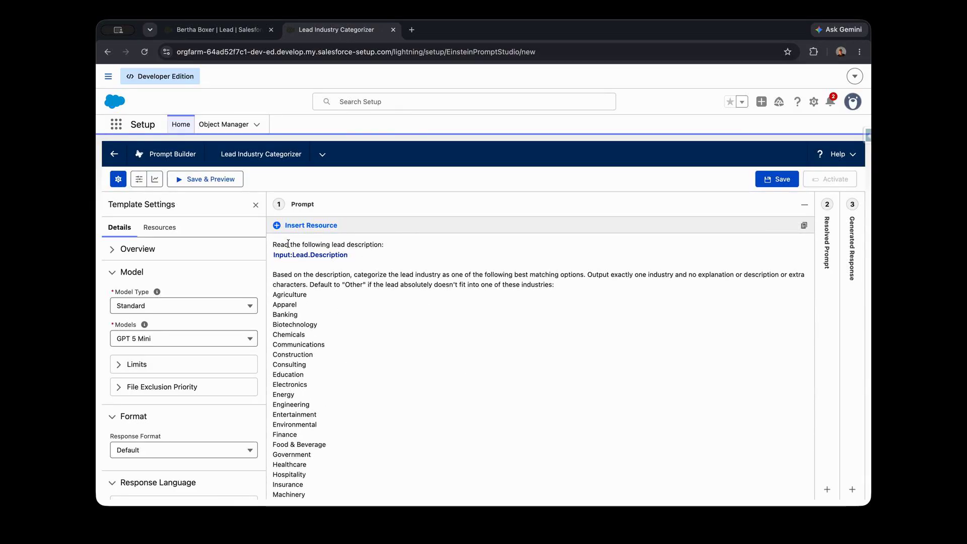
pyautogui.click(369, 255)
pyautogui.press('BackSpace')
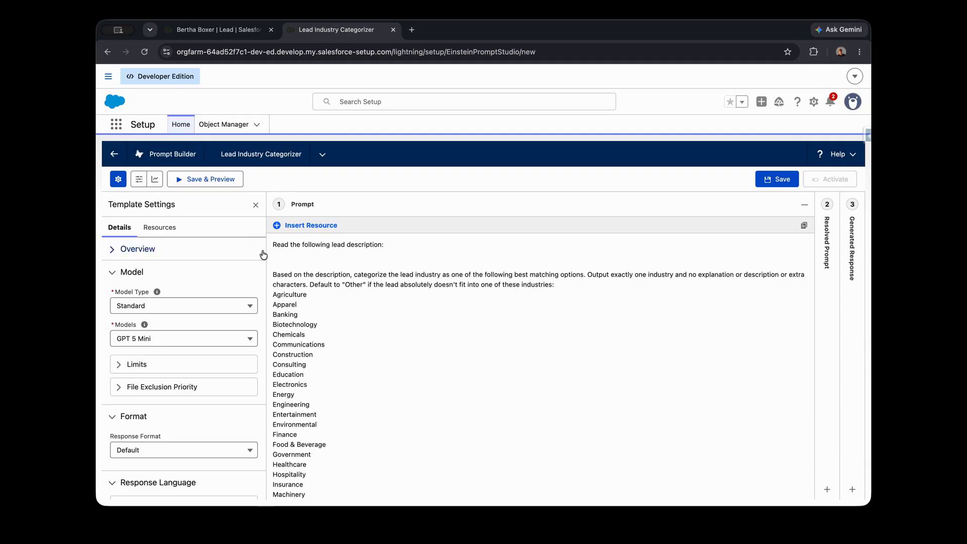
# Step: Insert the Lead input's Description field beneath "Read the following lead description:" in the prompt and return to the full resource list
pyautogui.click(150, 230)
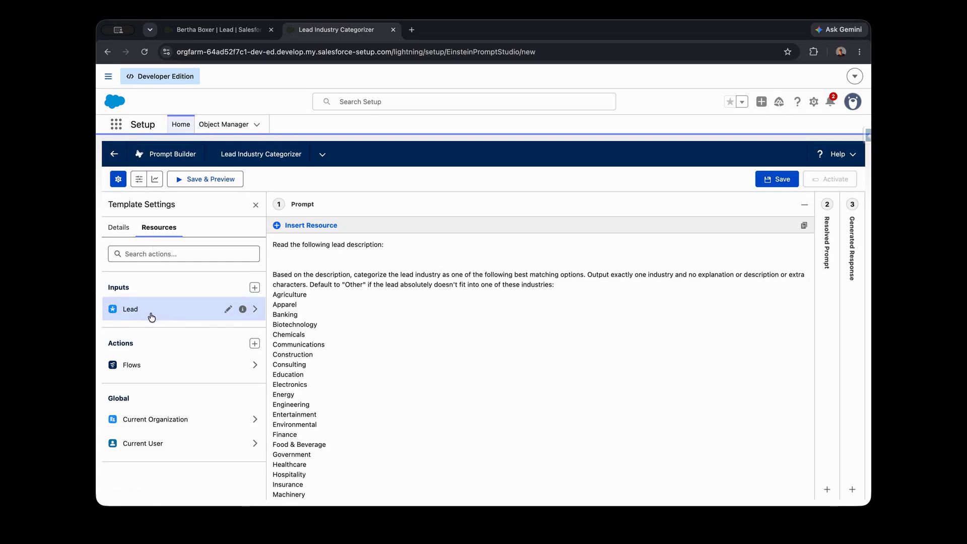
pyautogui.click(256, 310)
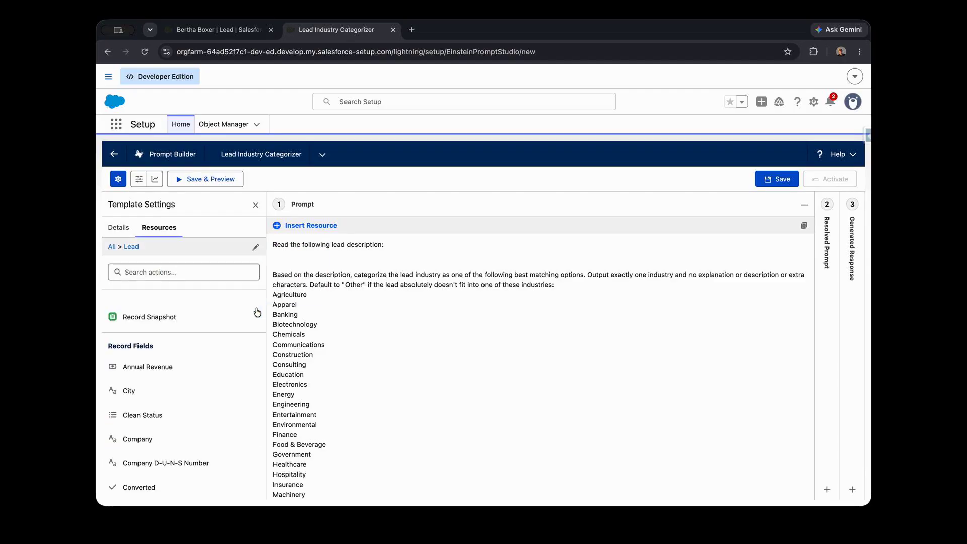
pyautogui.click(183, 272)
pyautogui.write('desc')
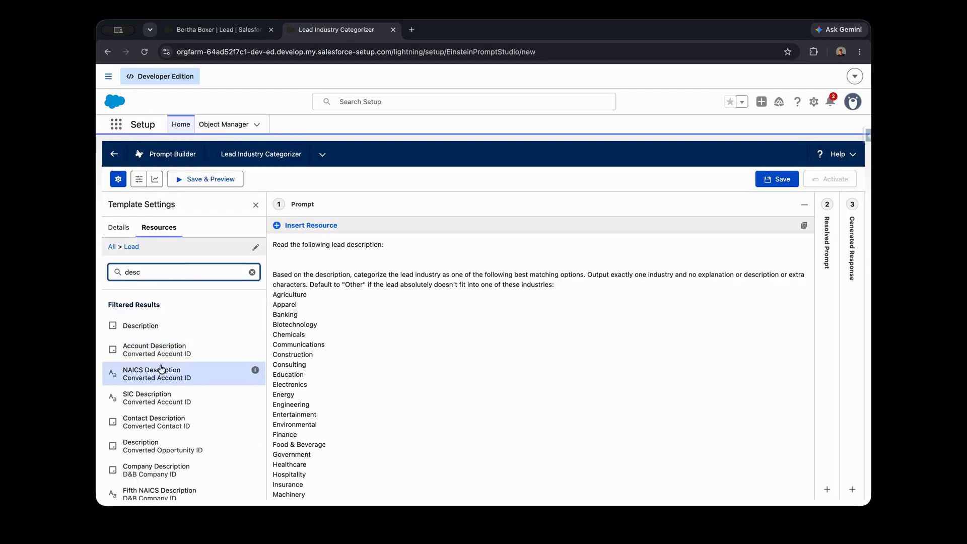
pyautogui.click(152, 328)
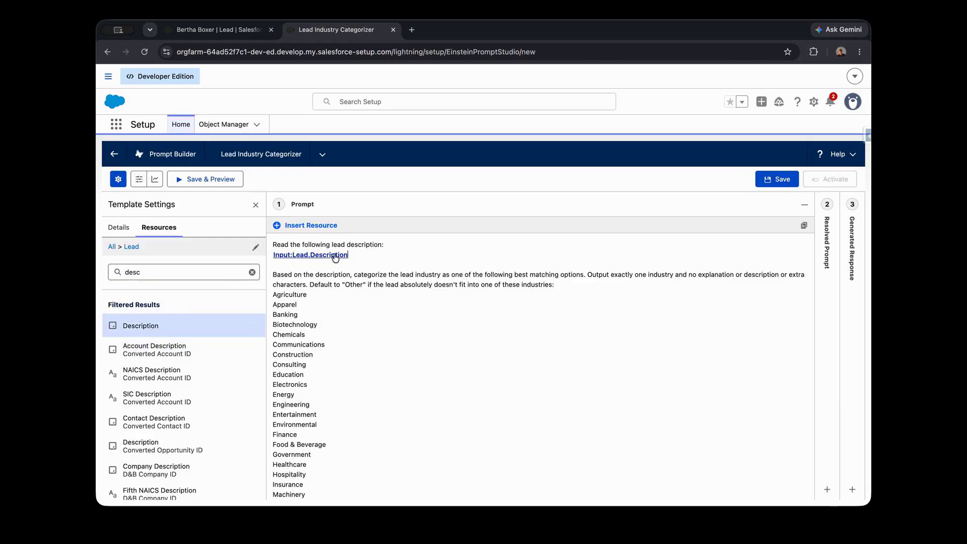
pyautogui.scroll(-5, 305, 303)
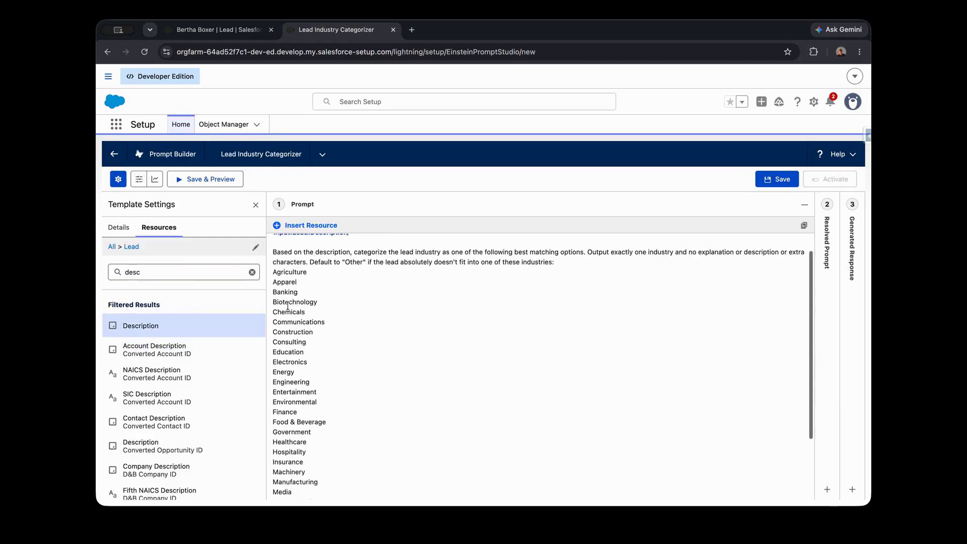
pyautogui.scroll(4, 288, 306)
pyautogui.scroll(-4, 288, 306)
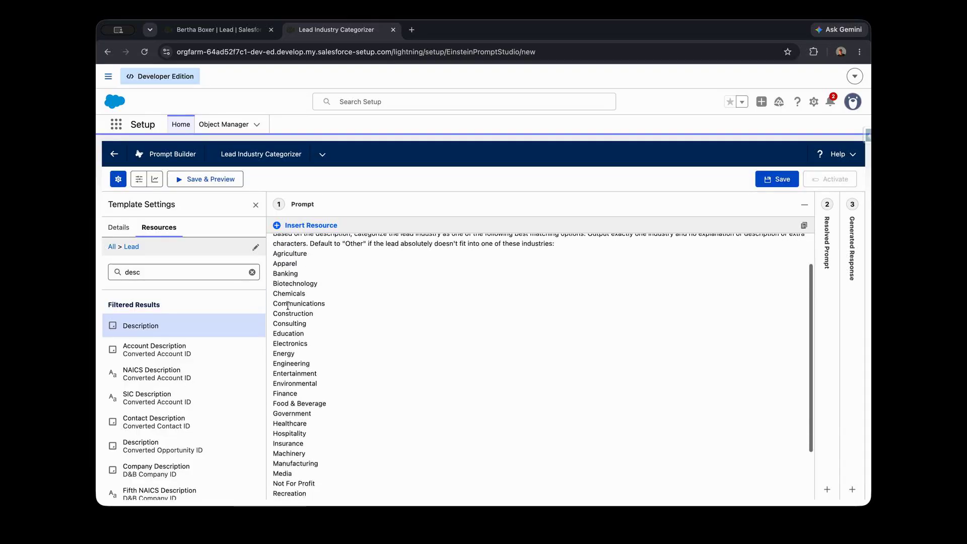
pyautogui.scroll(5, 288, 306)
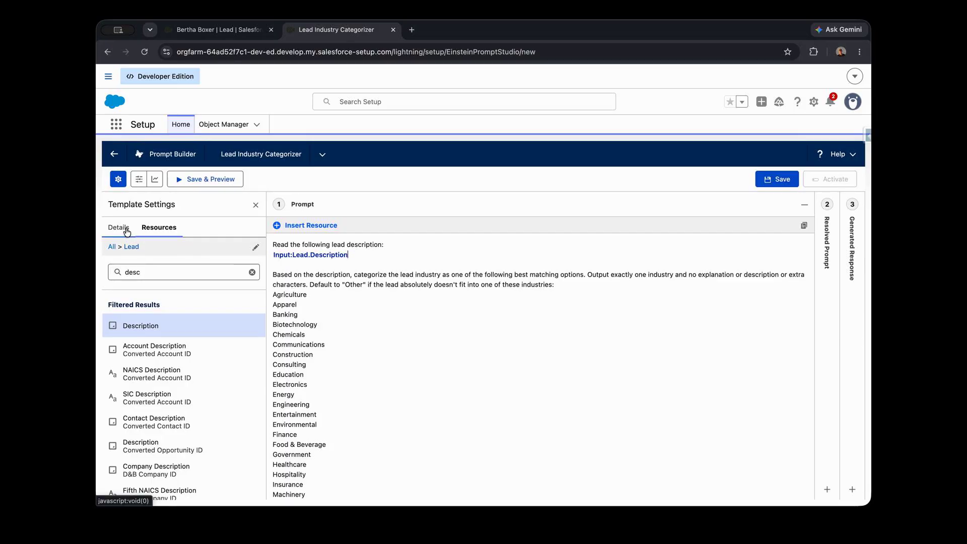
pyautogui.click(252, 272)
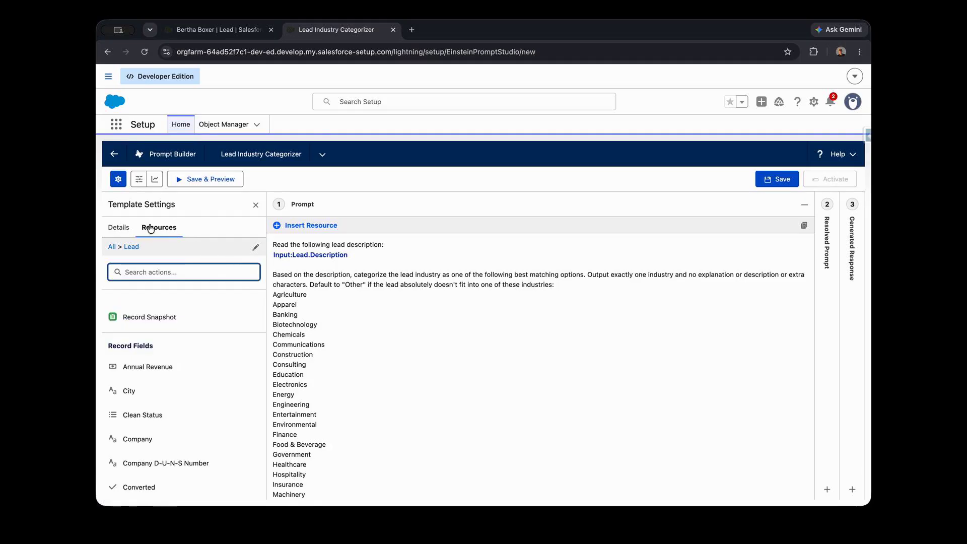
pyautogui.click(112, 247)
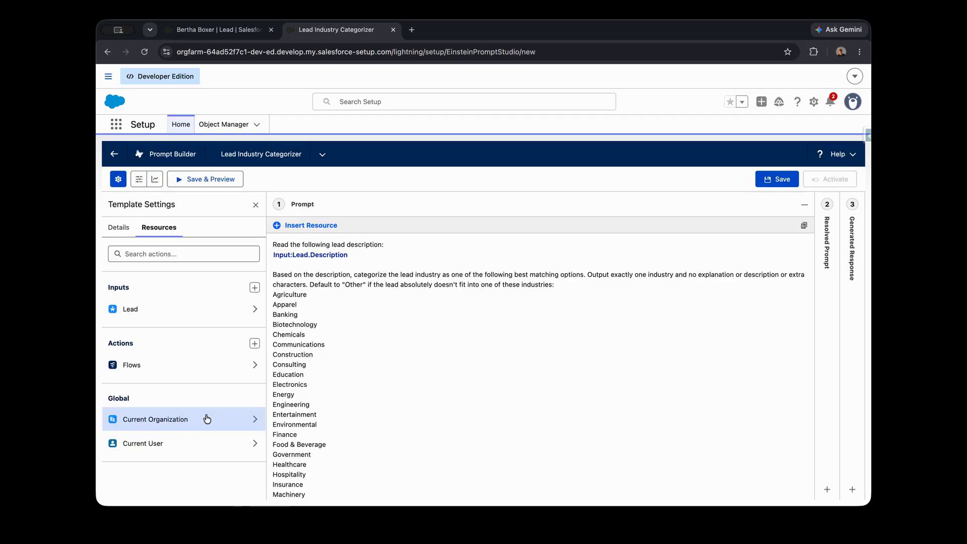
# Step: Examine the template's overview details, the available model types and the list of selectable models
pyautogui.click(120, 231)
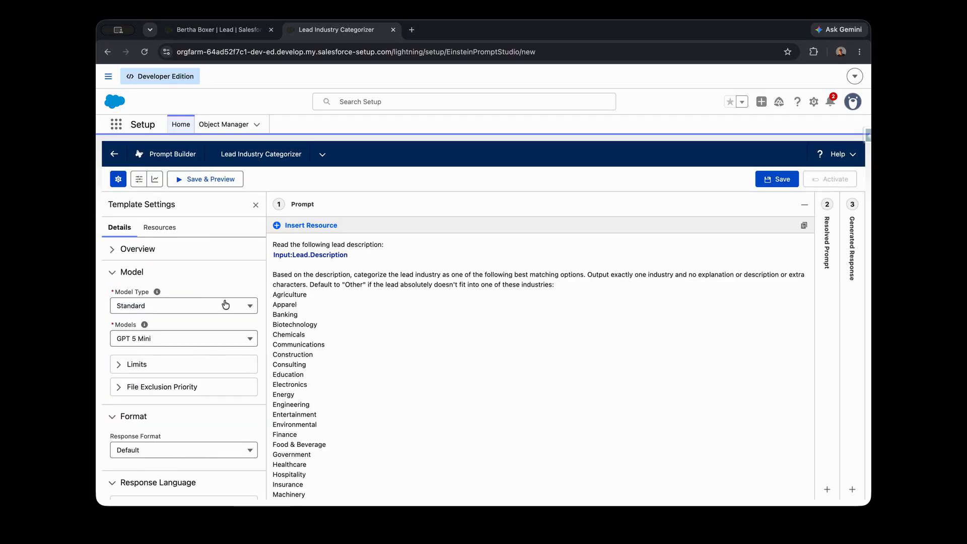
pyautogui.scroll(-2, 226, 305)
pyautogui.scroll(2, 225, 304)
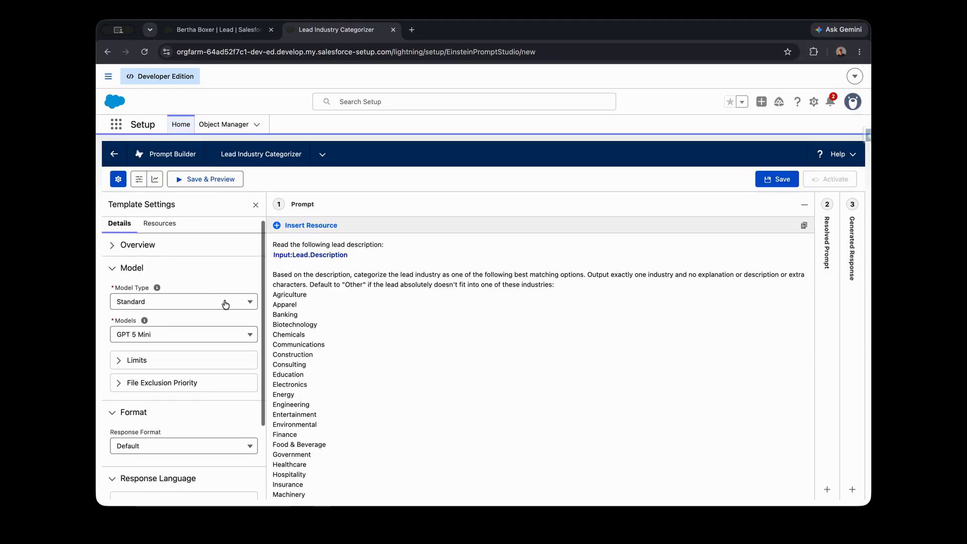
pyautogui.click(113, 246)
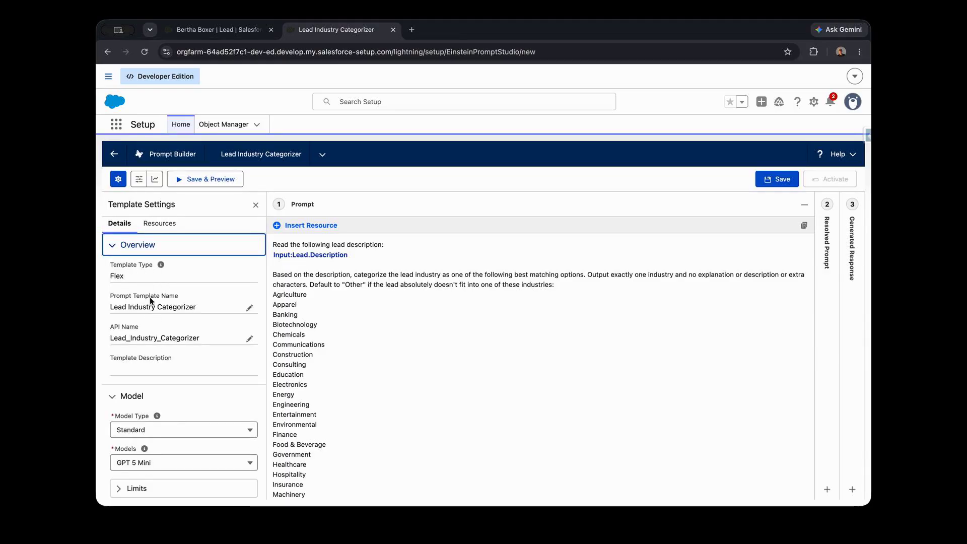
pyautogui.click(112, 246)
pyautogui.scroll(-1, 148, 291)
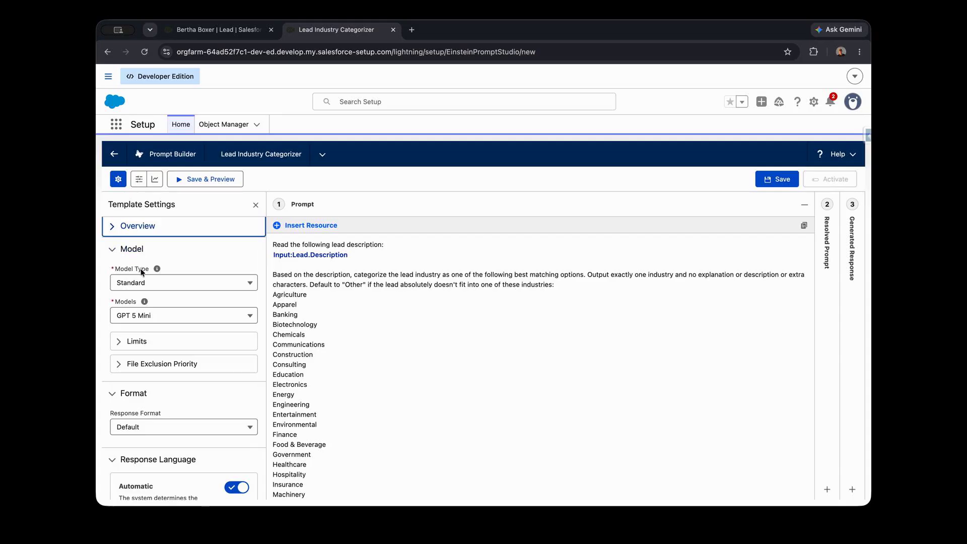
pyautogui.click(158, 285)
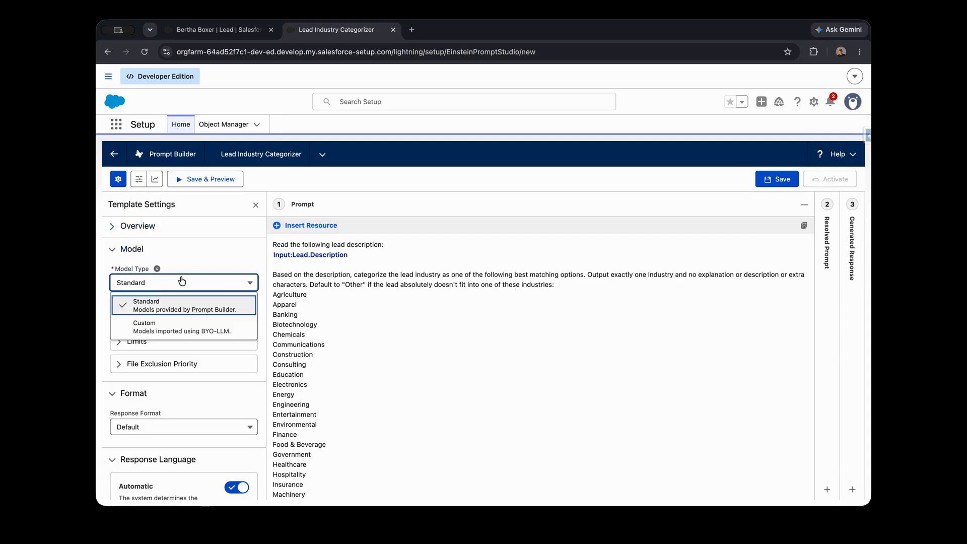
pyautogui.click(212, 250)
pyautogui.click(190, 268)
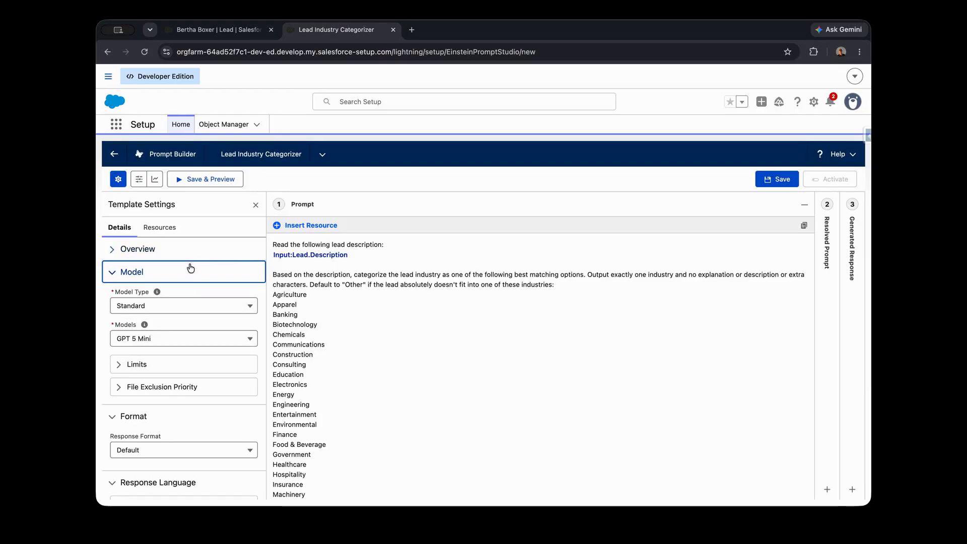
pyautogui.scroll(-1, 196, 312)
pyautogui.scroll(-1, 196, 314)
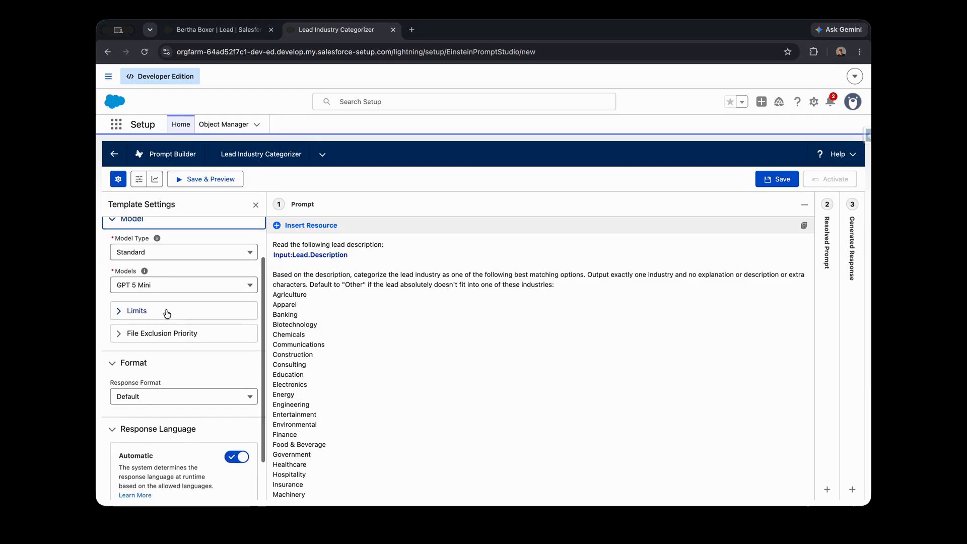
pyautogui.click(156, 283)
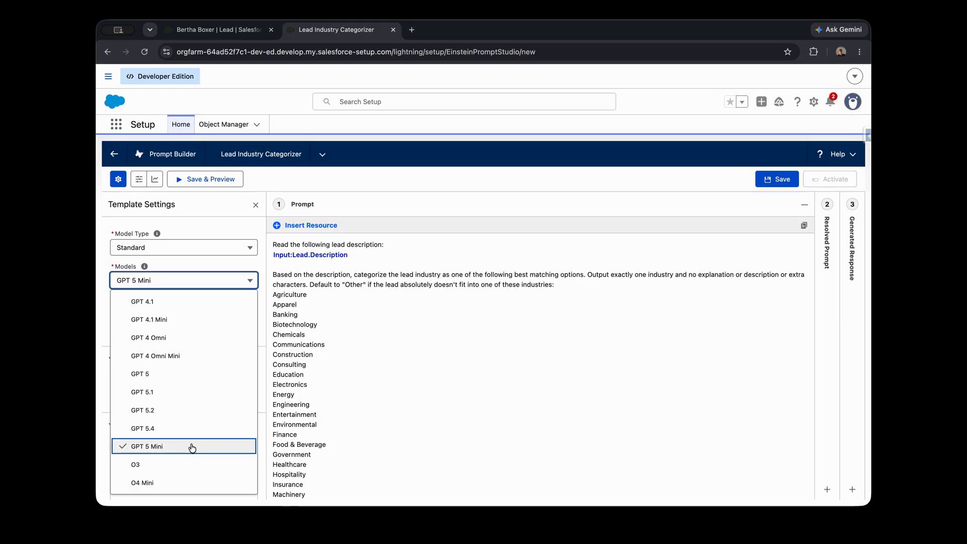
pyautogui.scroll(-3, 187, 428)
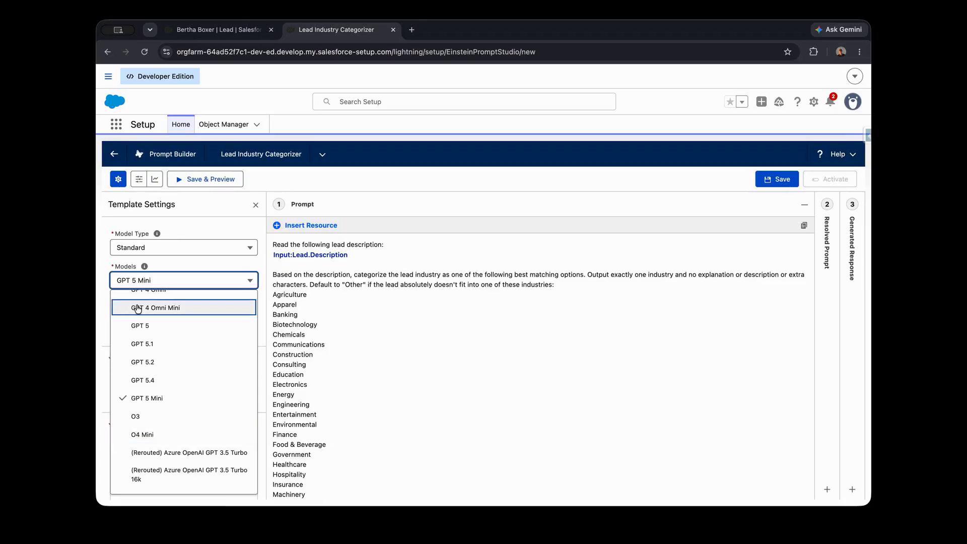
pyautogui.click(197, 283)
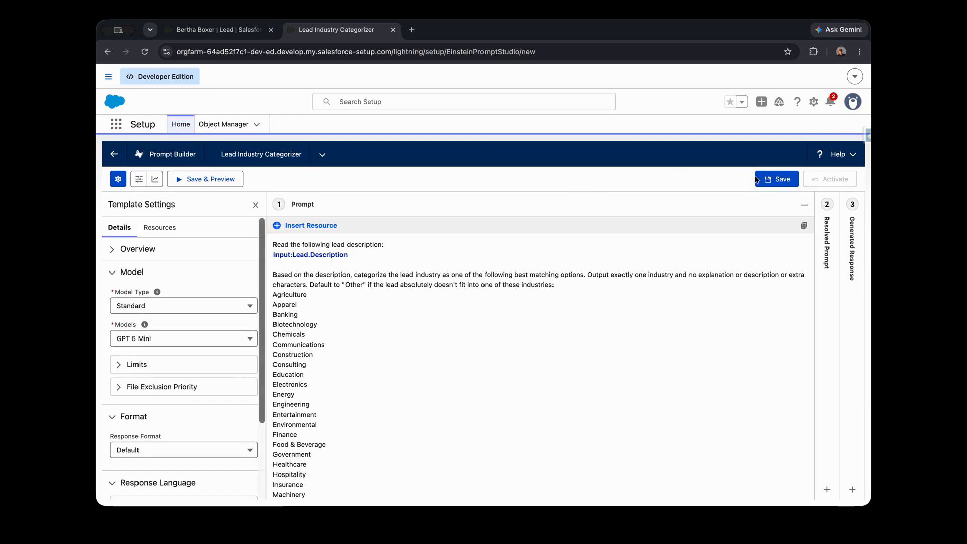
# Step: Save the Lead Industry Categorizer prompt template and activate its first version
pyautogui.click(776, 180)
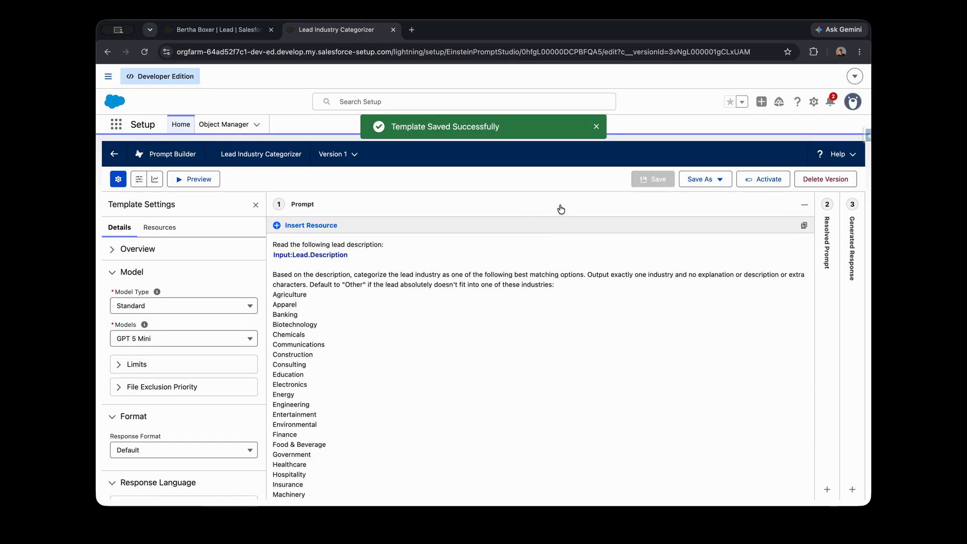
pyautogui.click(763, 179)
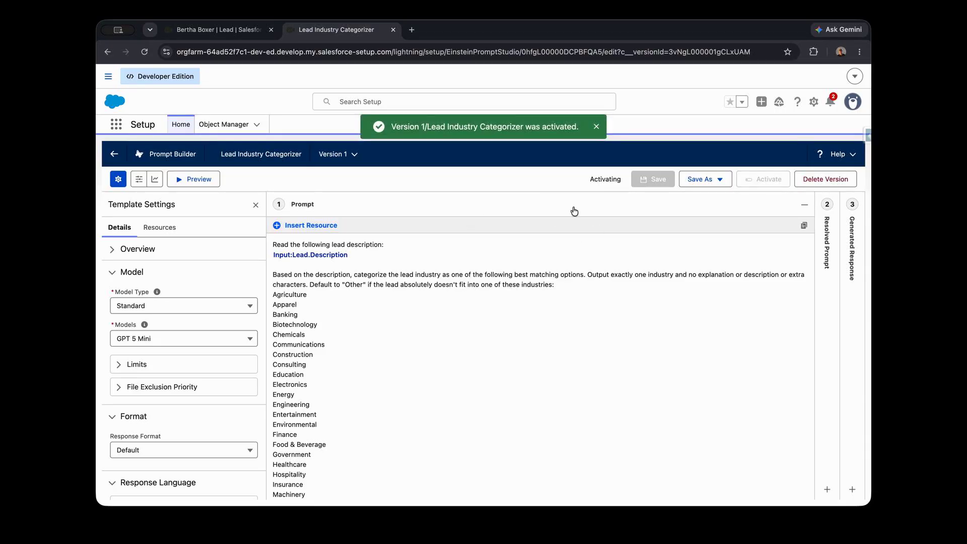
# Step: From the open lead record, edit the Lead object in Object Manager and show its Flow Triggers
pyautogui.click(226, 32)
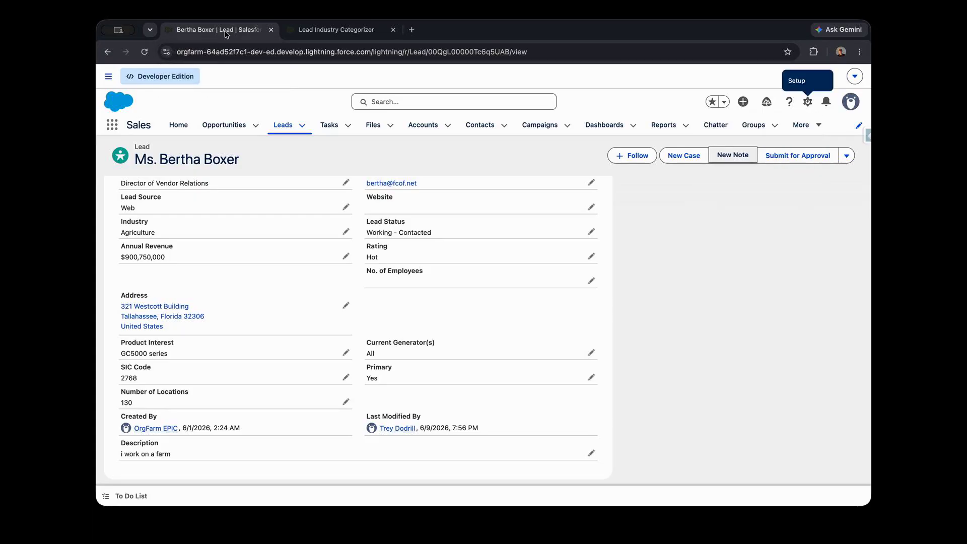
pyautogui.click(809, 111)
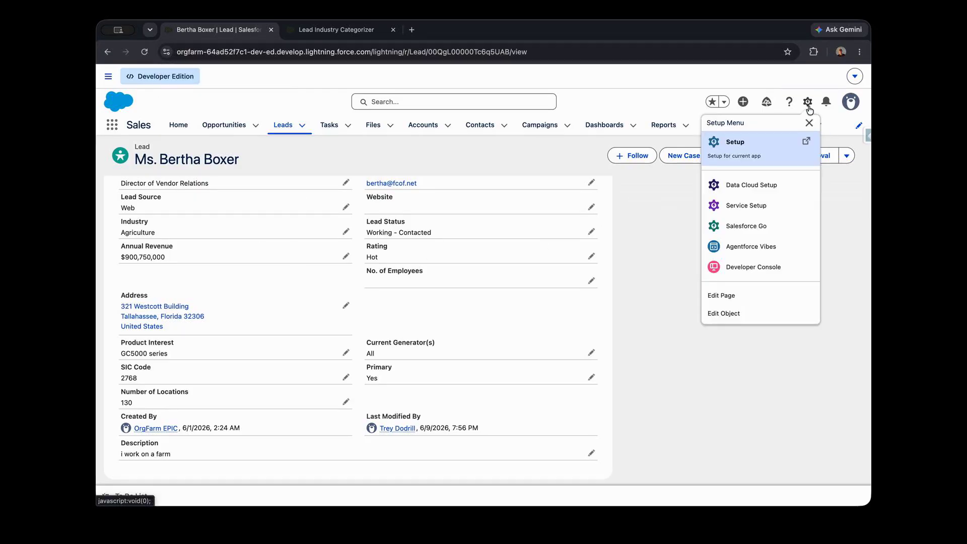
pyautogui.click(774, 321)
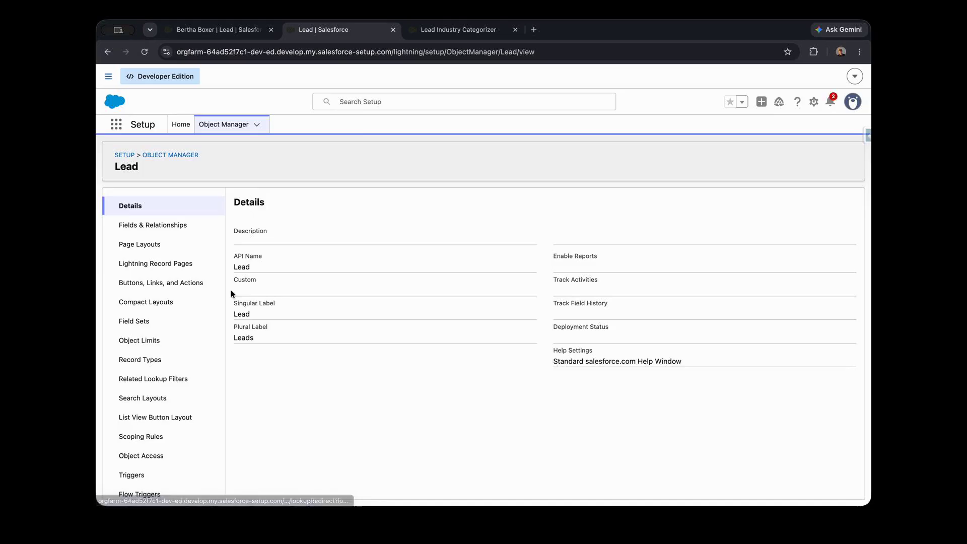
pyautogui.scroll(-2, 216, 313)
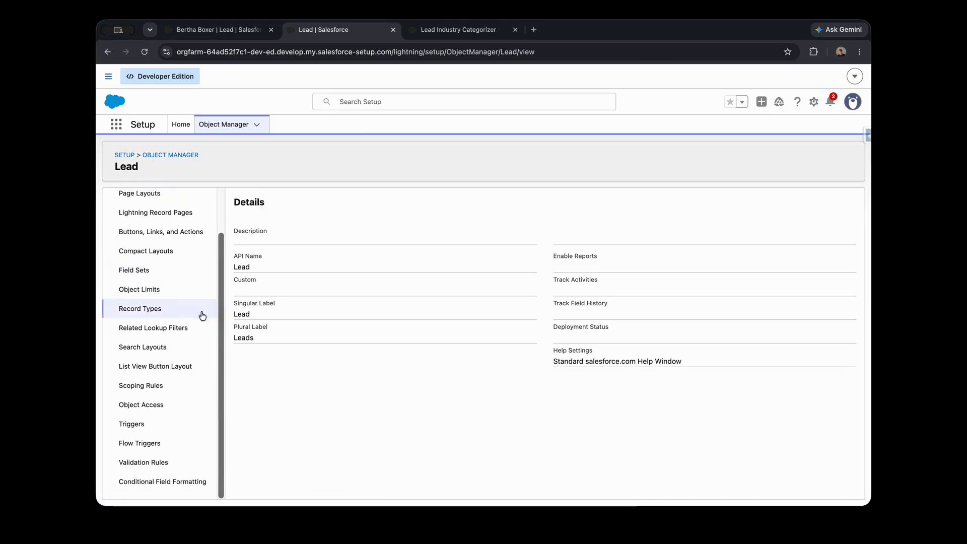
pyautogui.click(140, 451)
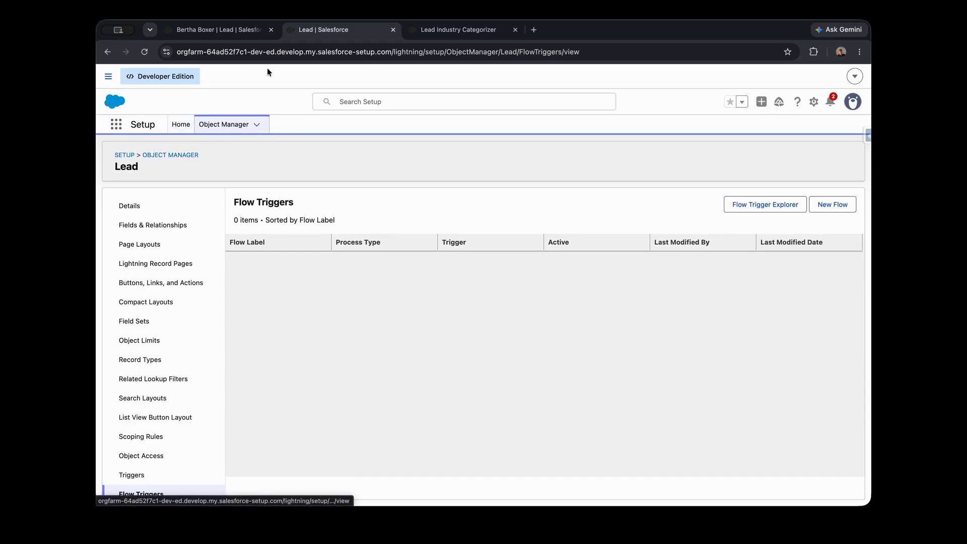
pyautogui.click(458, 29)
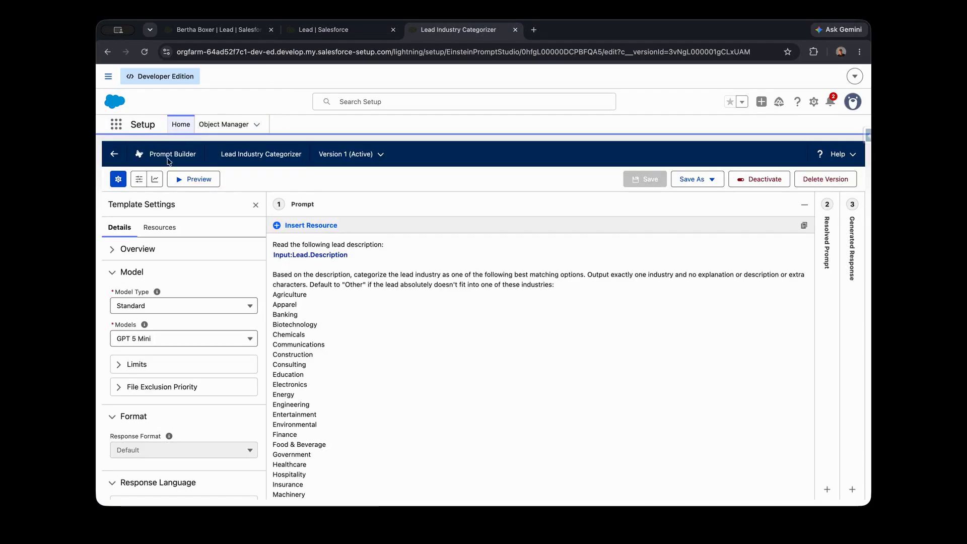
pyautogui.click(359, 36)
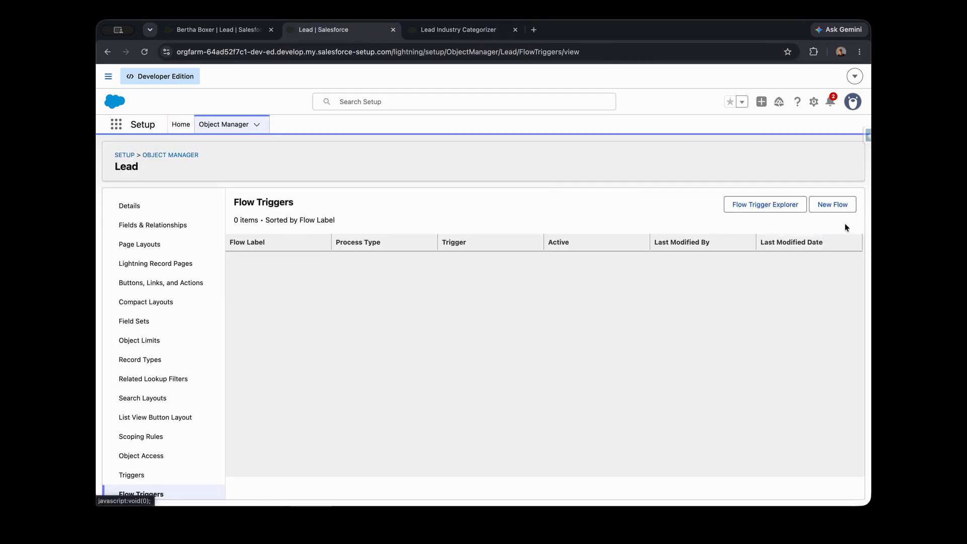
# Step: Create a new record-triggered flow for the Lead object, dismiss the guided tour, and review the start element's trigger, entry condition and optimization settings
pyautogui.click(839, 208)
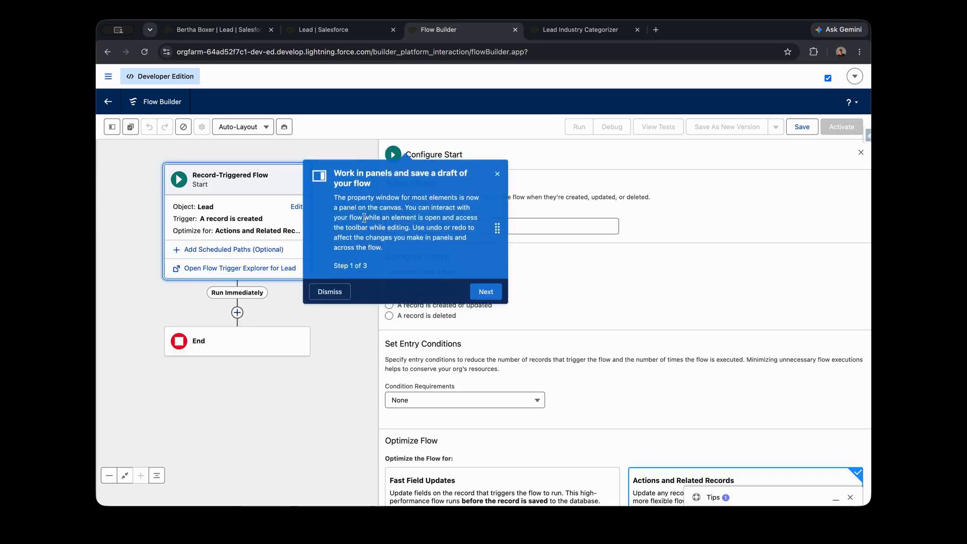
pyautogui.click(328, 299)
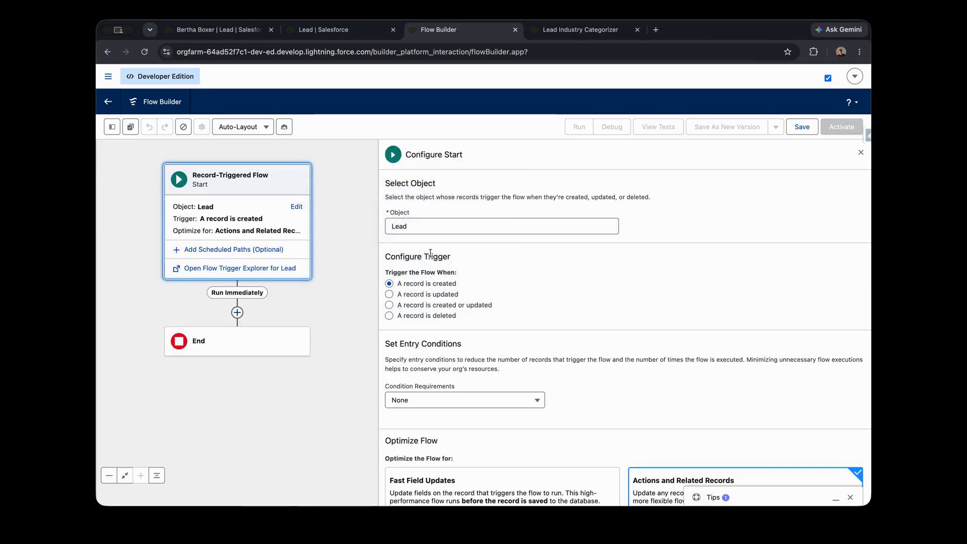
pyautogui.scroll(-2, 433, 199)
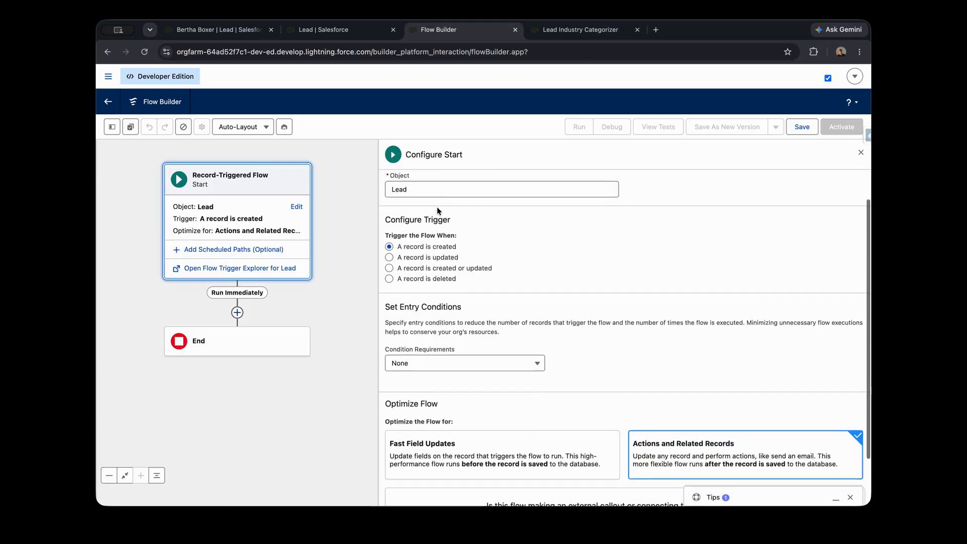
pyautogui.scroll(-1, 436, 207)
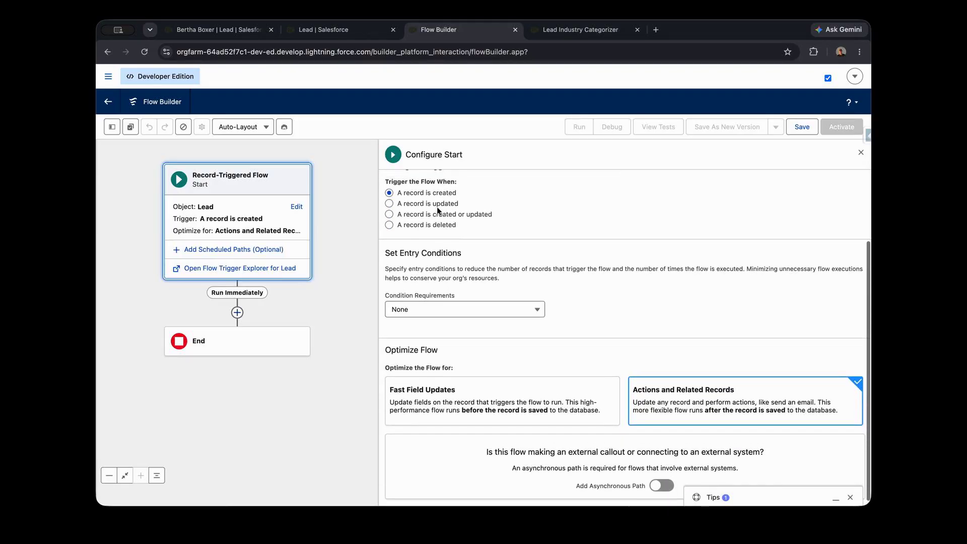
pyautogui.scroll(3, 436, 204)
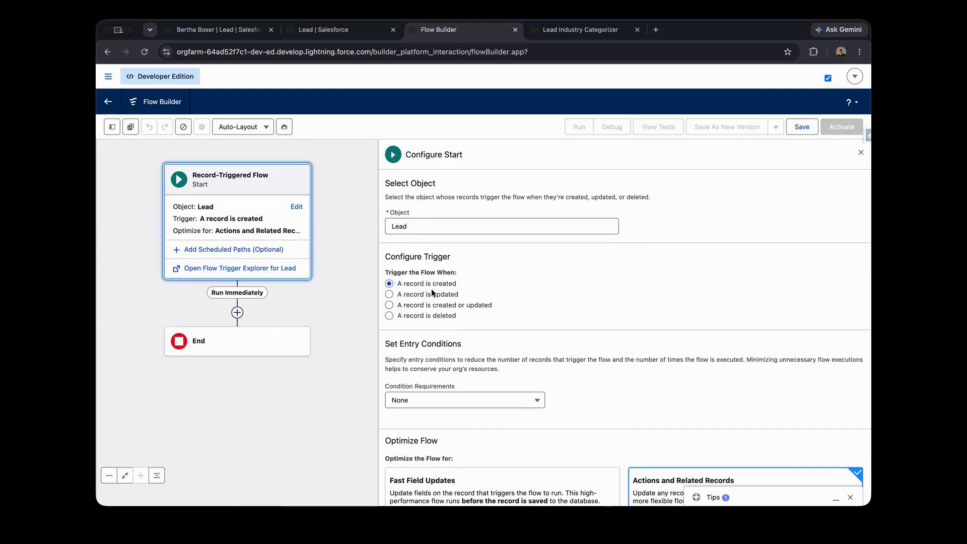
pyautogui.scroll(-2, 431, 292)
pyautogui.scroll(-1, 473, 278)
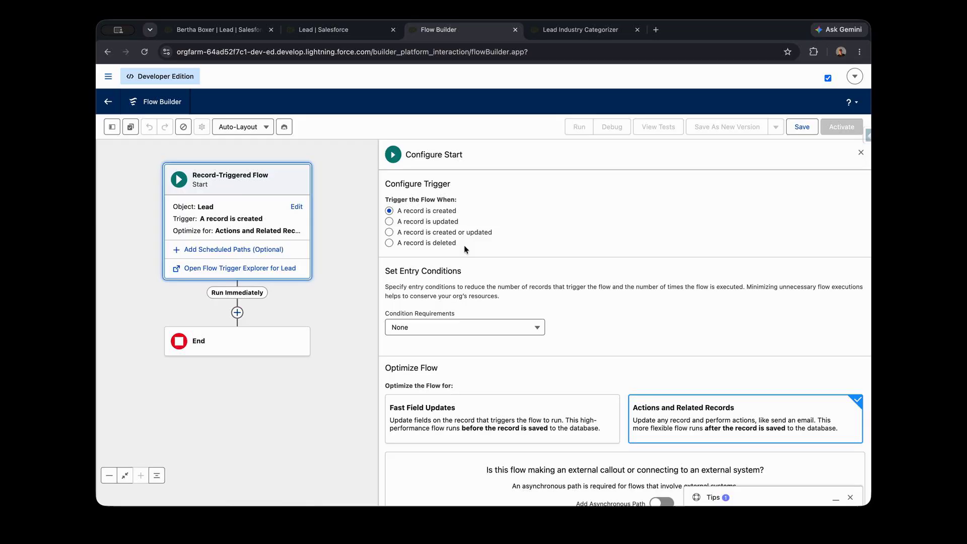
pyautogui.scroll(-1, 495, 230)
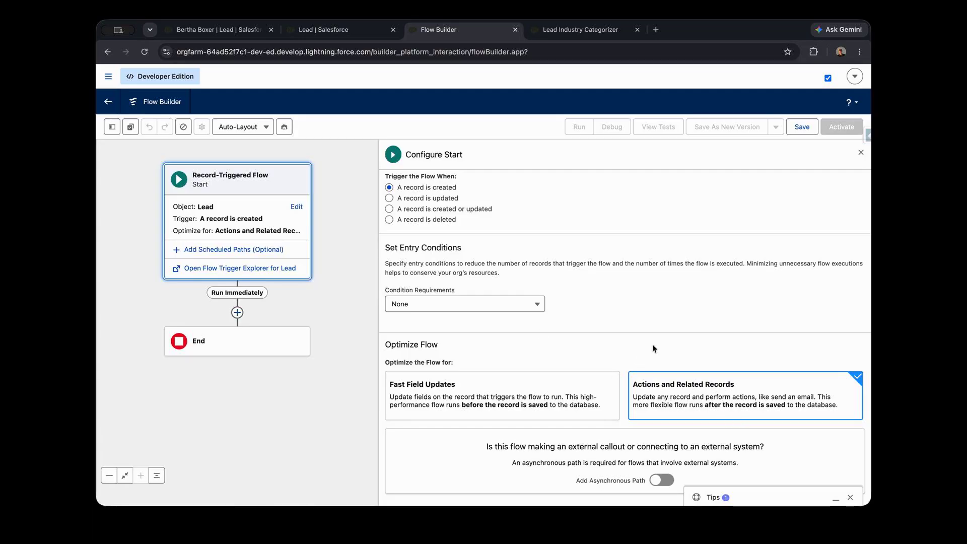
# Step: Close the start settings and add the Lead Industry Categorizer prompt action to the flow's immediate path
pyautogui.click(861, 152)
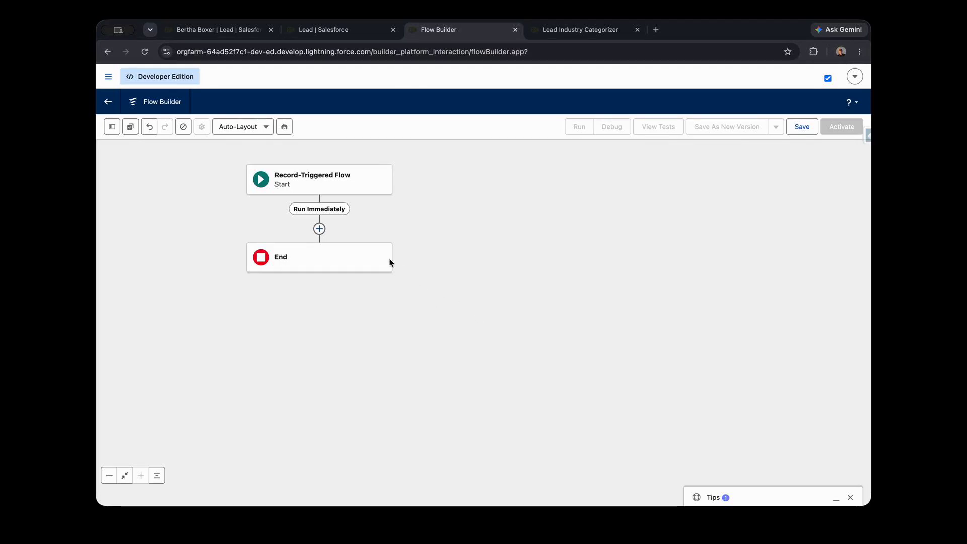
pyautogui.click(320, 230)
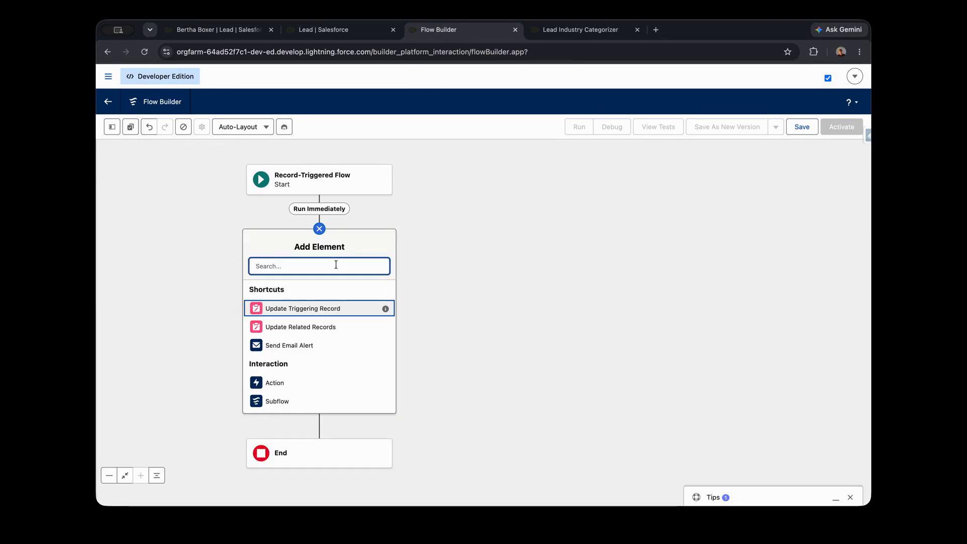
pyautogui.write('action')
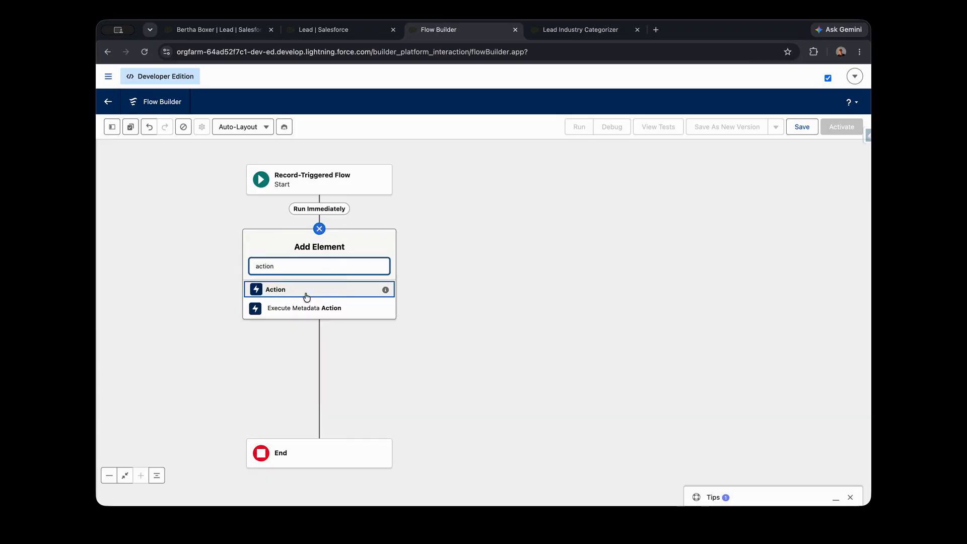
pyautogui.click(306, 293)
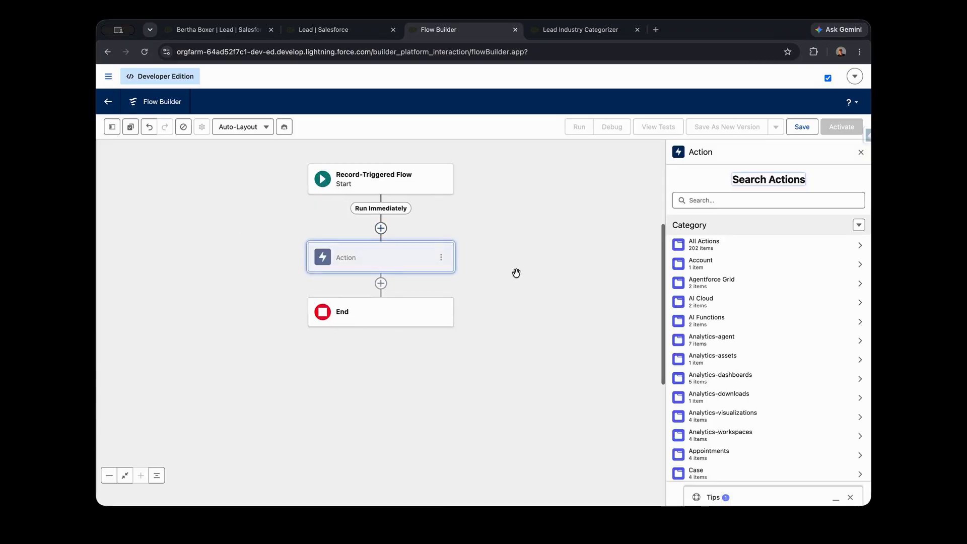
pyautogui.click(748, 202)
pyautogui.write('lead')
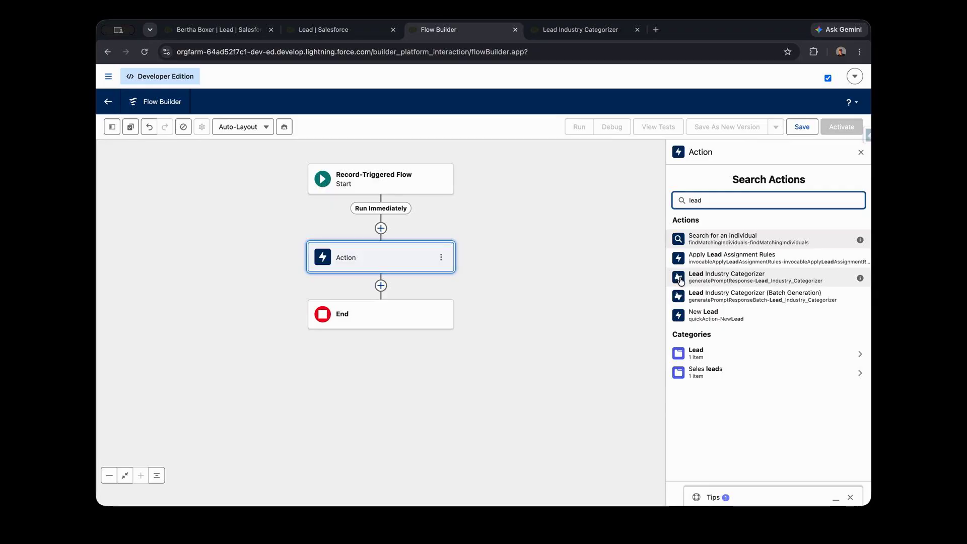
pyautogui.click(751, 275)
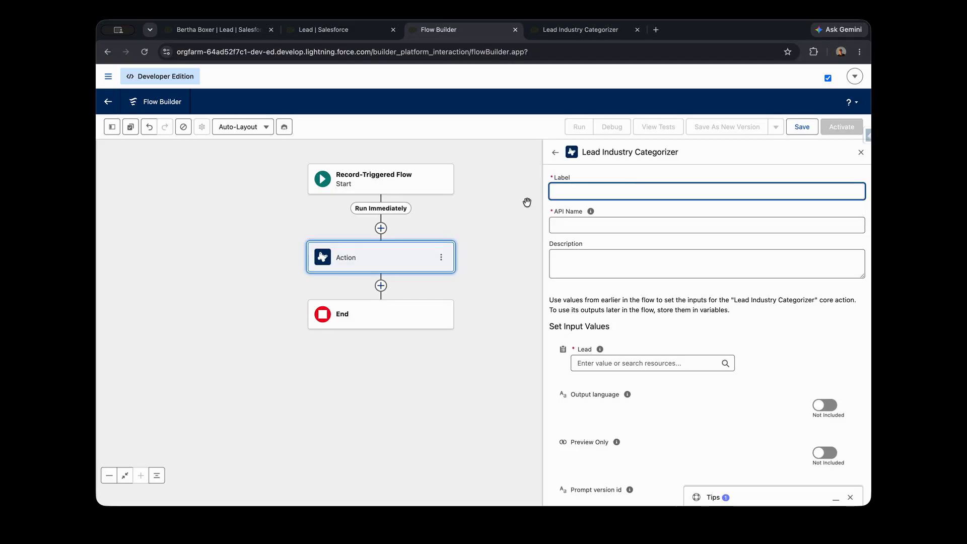
# Step: Label the new action Lead Industry Categorizer, reusing the prompt template's name, and let the API name fill in
pyautogui.tripleClick(613, 150)
pyautogui.hotkey('ctrl', 'c')
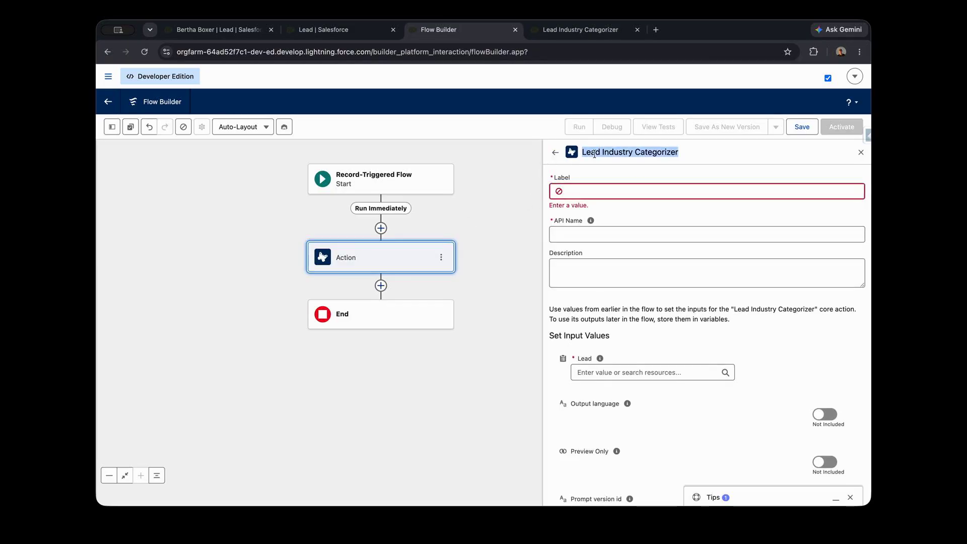
pyautogui.click(618, 185)
pyautogui.hotkey('ctrl', 'v')
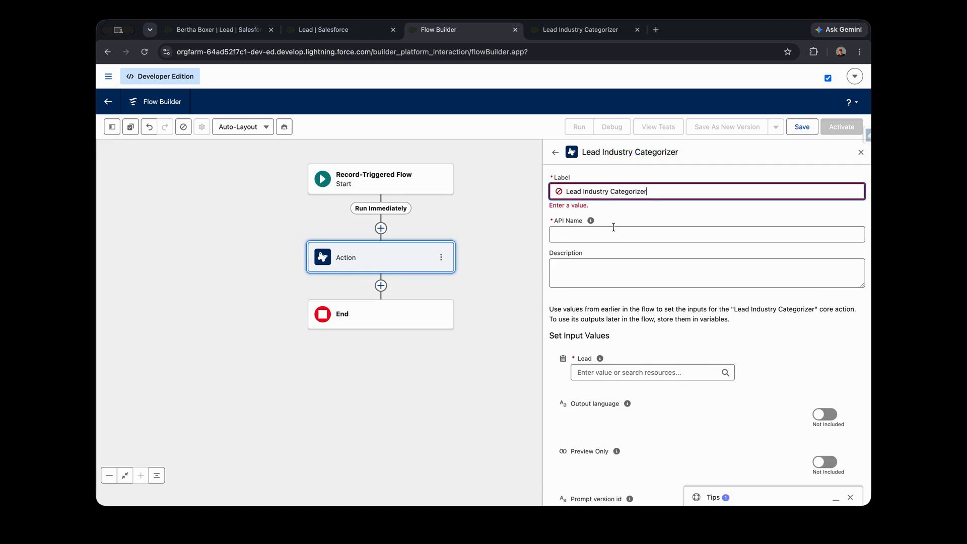
pyautogui.press('Tab')
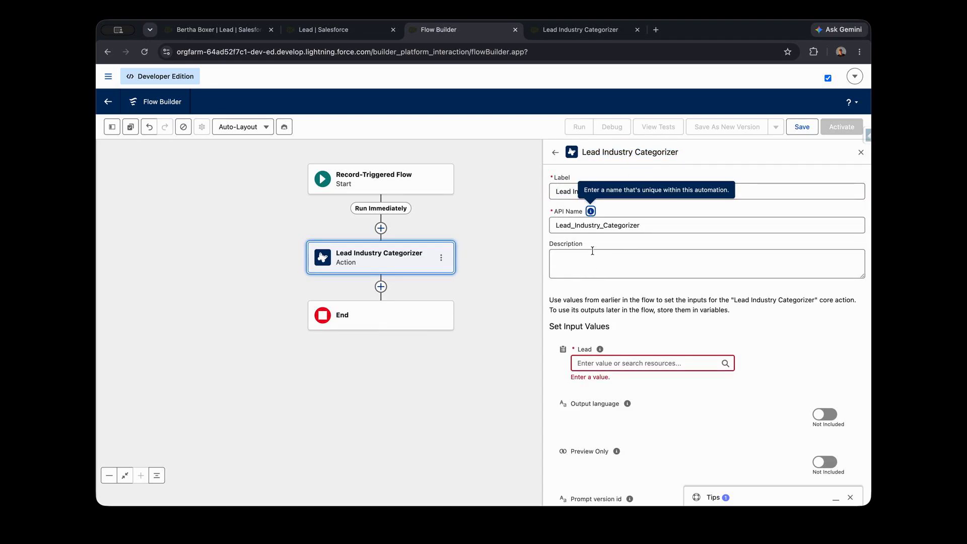
# Step: Set the action's Lead input to the entire Triggering Lead record
pyautogui.scroll(-3, 617, 275)
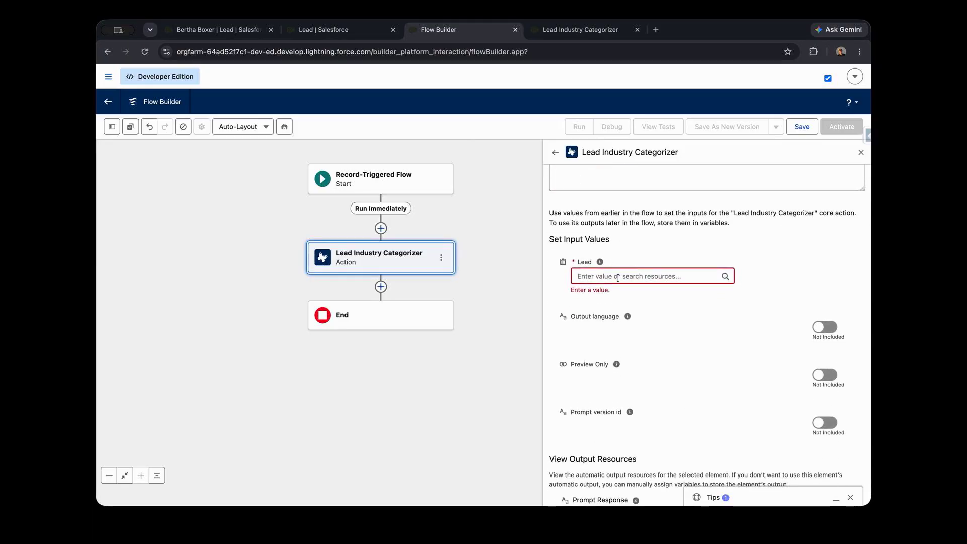
pyautogui.click(618, 277)
pyautogui.click(726, 330)
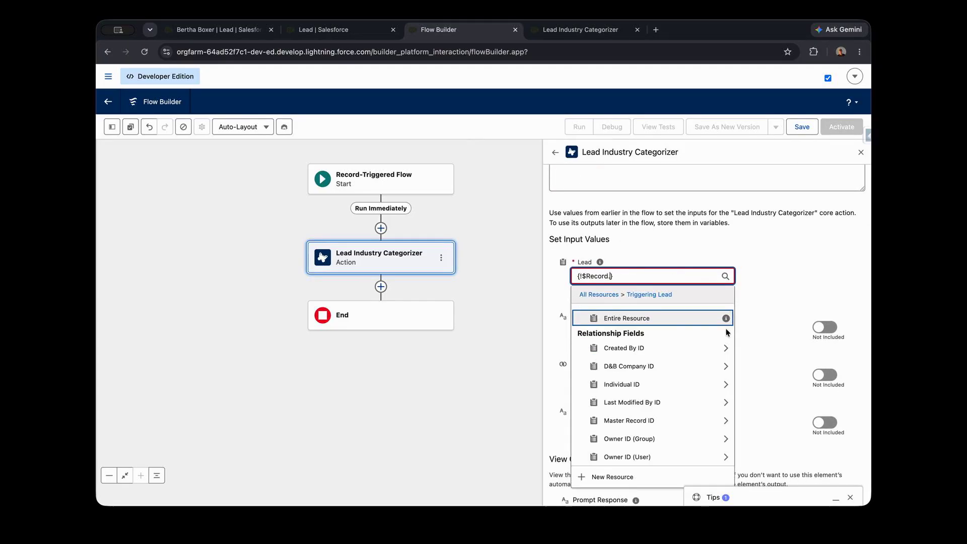
pyautogui.write('id')
pyautogui.scroll(-2, 655, 367)
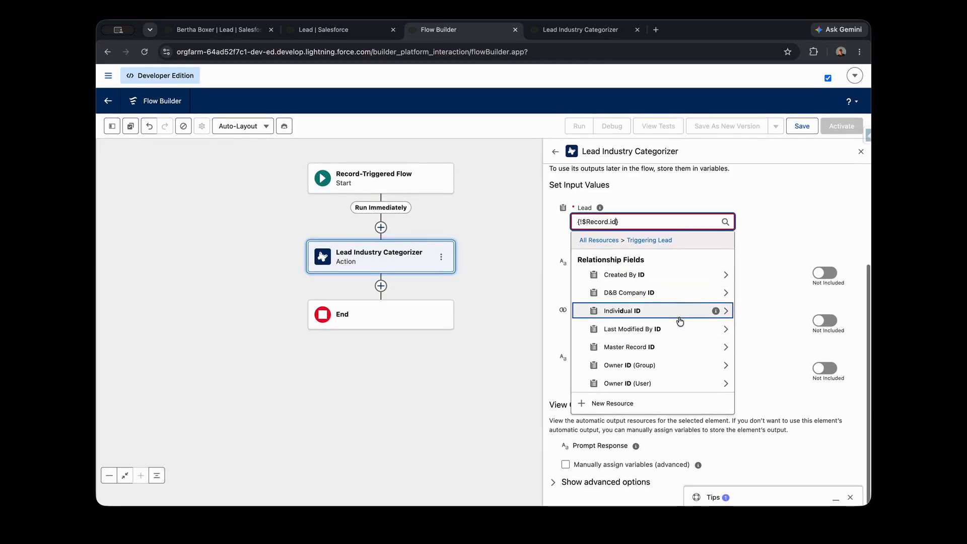
pyautogui.scroll(1, 670, 290)
pyautogui.scroll(-1, 671, 291)
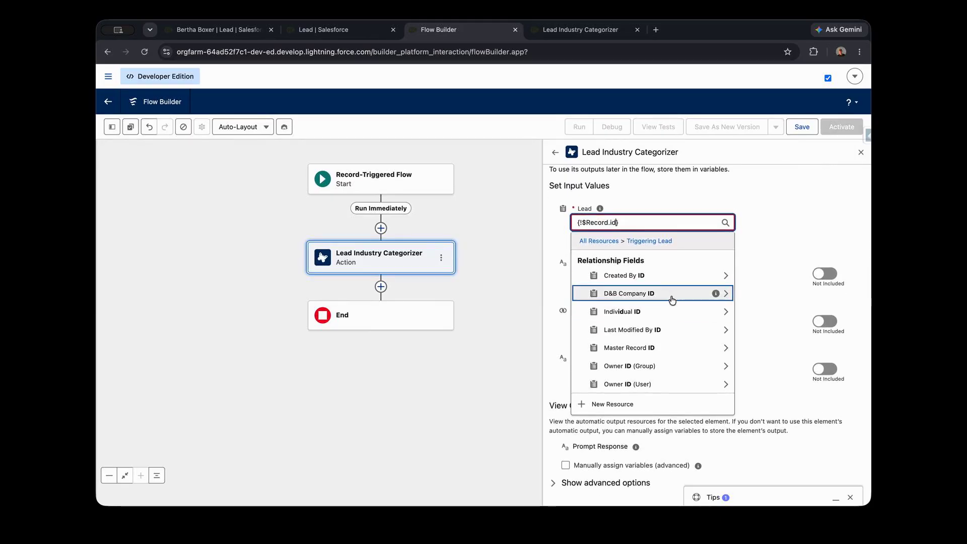
pyautogui.press('BackSpace')
pyautogui.press('BackSpace')
pyautogui.press('BackSpace')
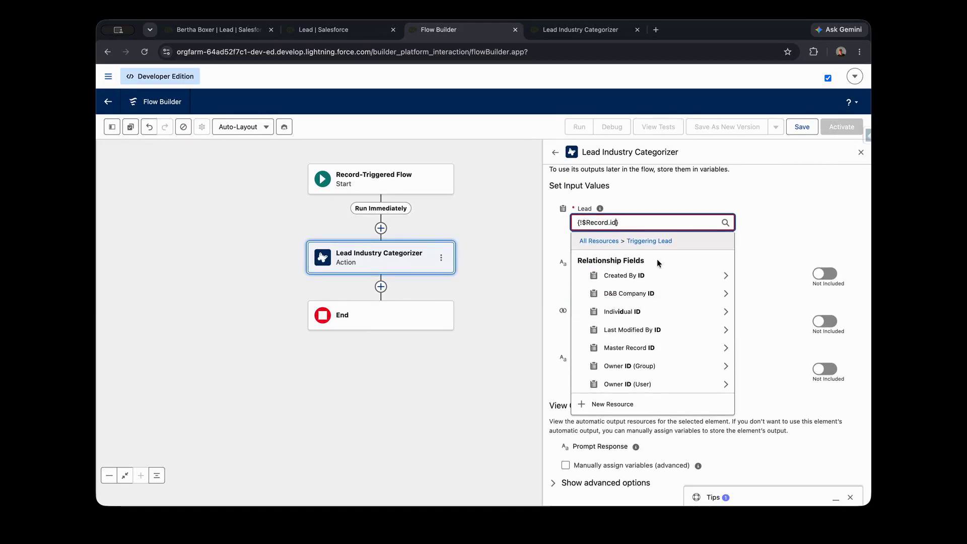
pyautogui.click(658, 264)
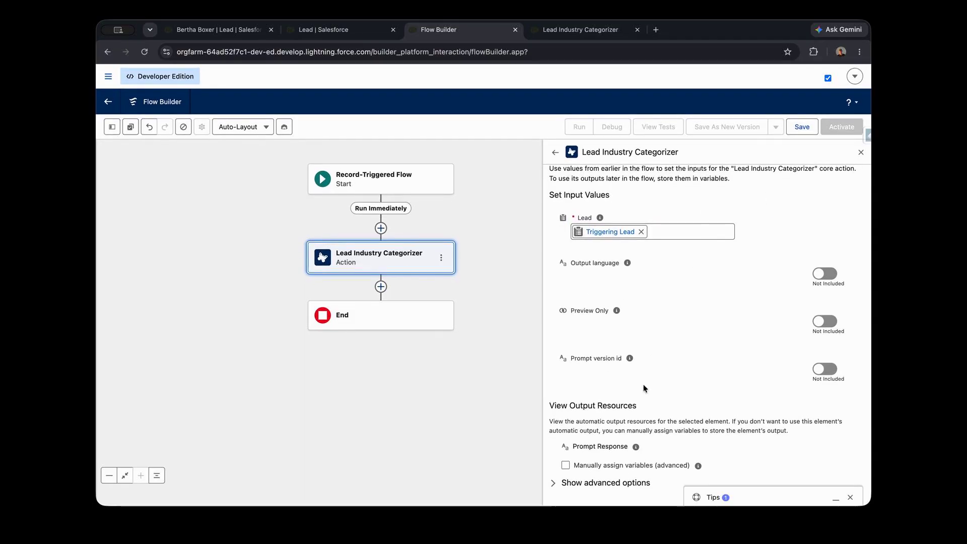
# Step: Dismiss the tips box and view the categorizer action's advanced options
pyautogui.click(850, 497)
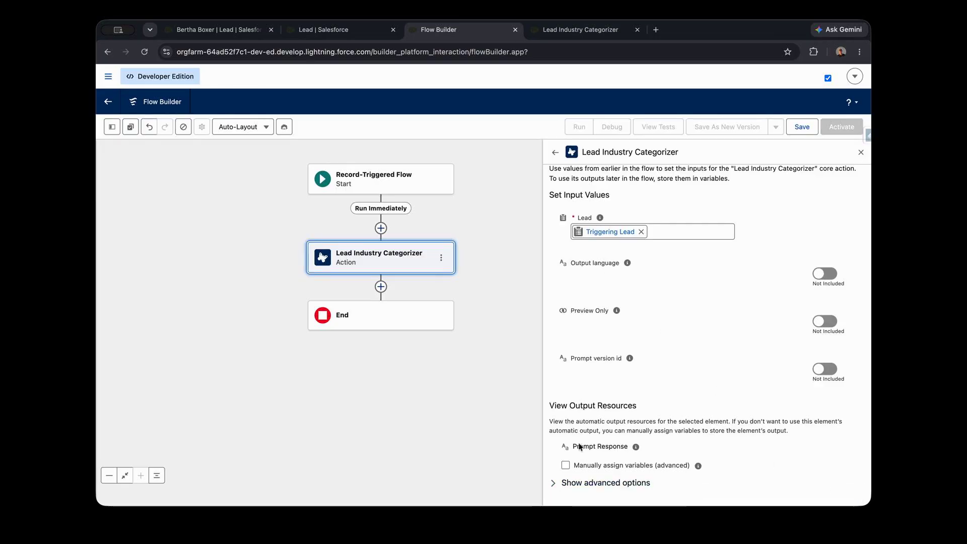
pyautogui.click(554, 484)
pyautogui.scroll(-1, 604, 424)
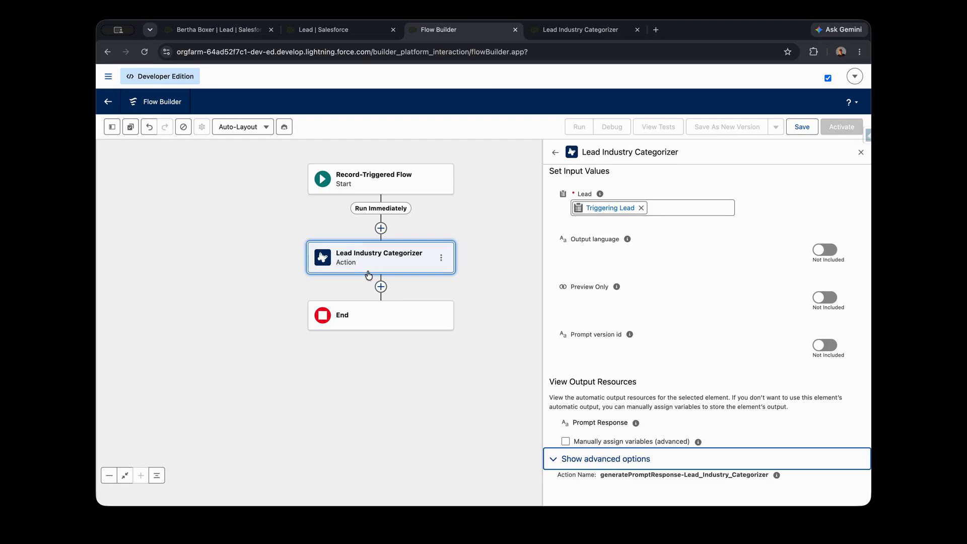
# Step: Add an Update Triggering Record element after the categorizer action and label it Update Lead Fields
pyautogui.click(380, 287)
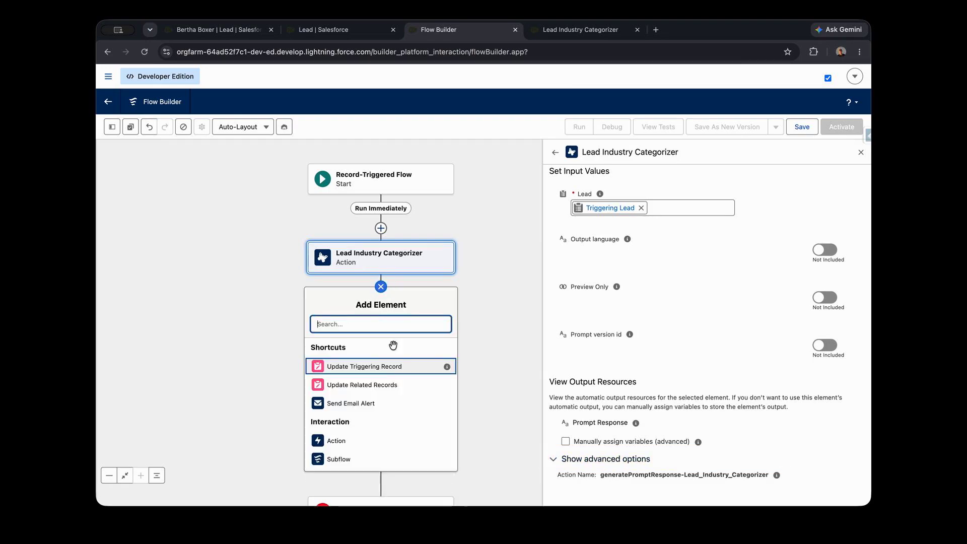
pyautogui.click(378, 368)
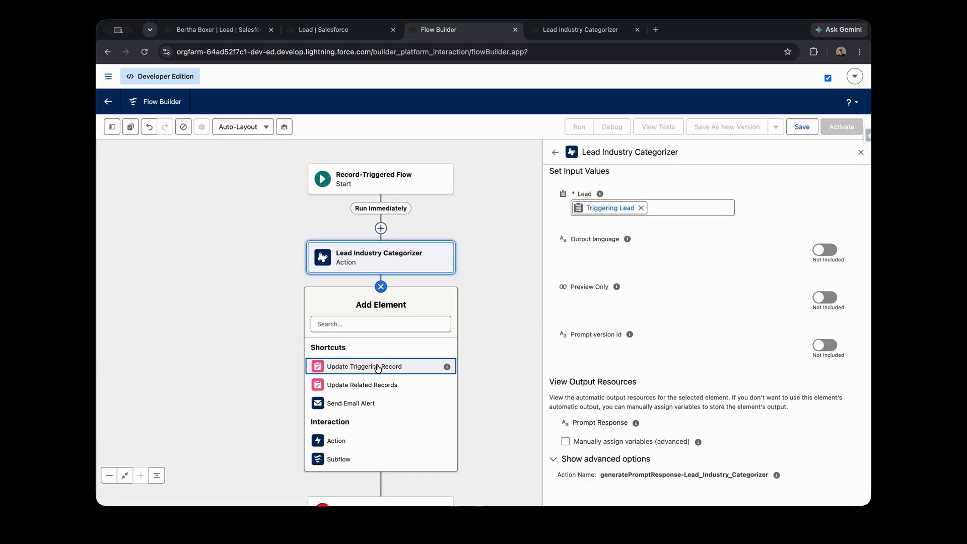
pyautogui.write('U')
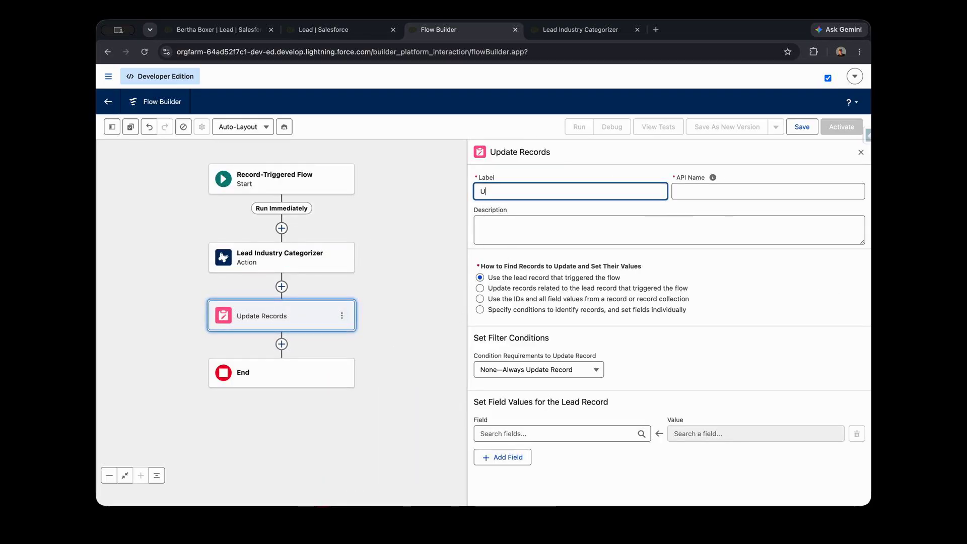
pyautogui.write('pdate L')
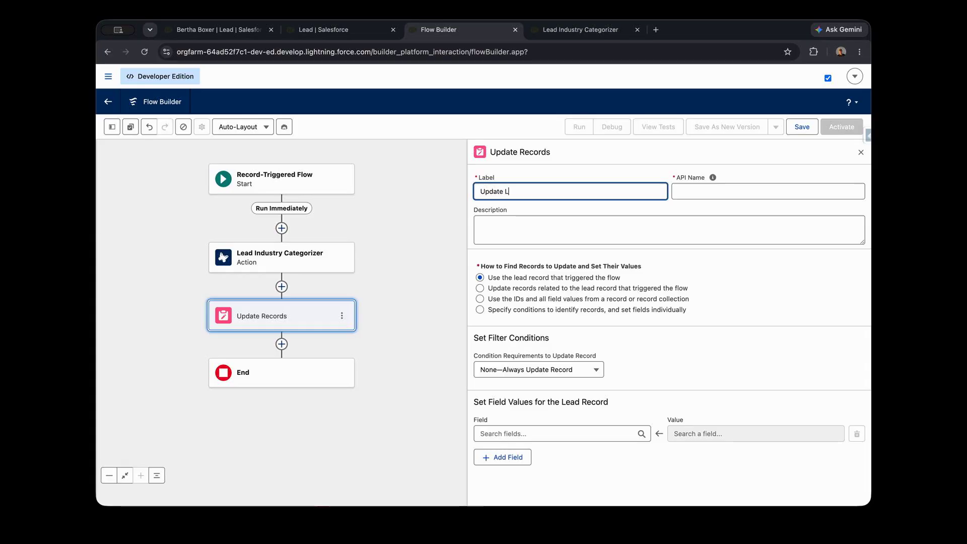
pyautogui.write('ead Fields')
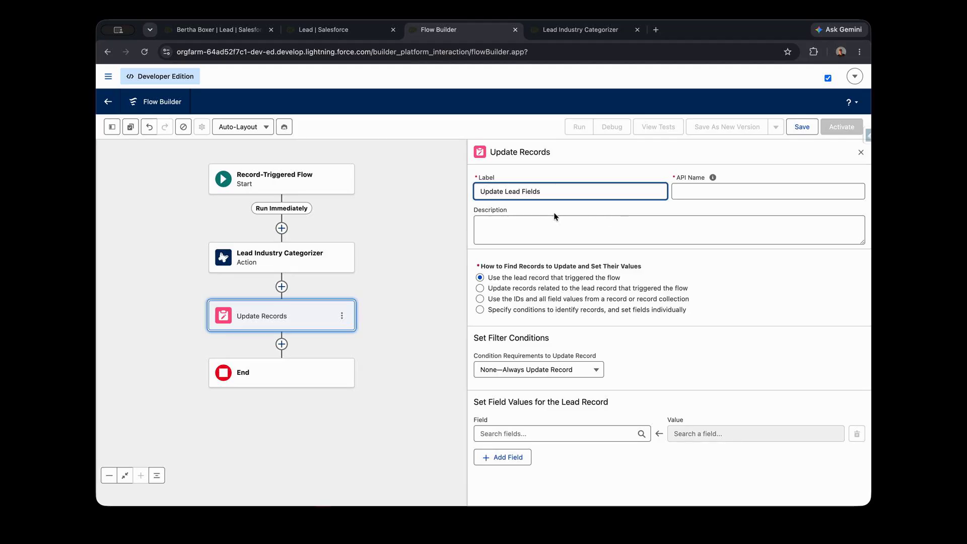
pyautogui.press('Tab')
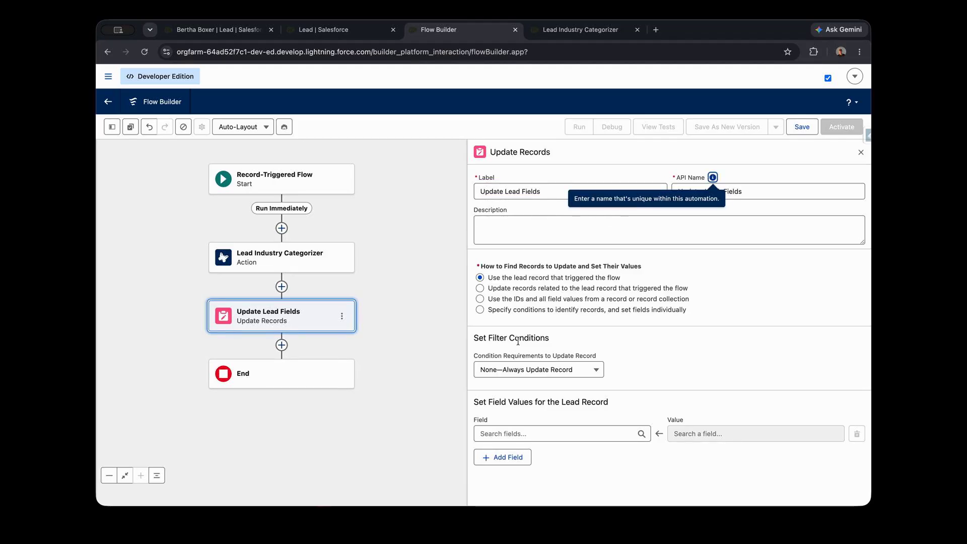
# Step: Set the lead's Industry field to the Prompt Response output of the Lead Industry Categorizer action
pyautogui.click(527, 434)
pyautogui.write('d')
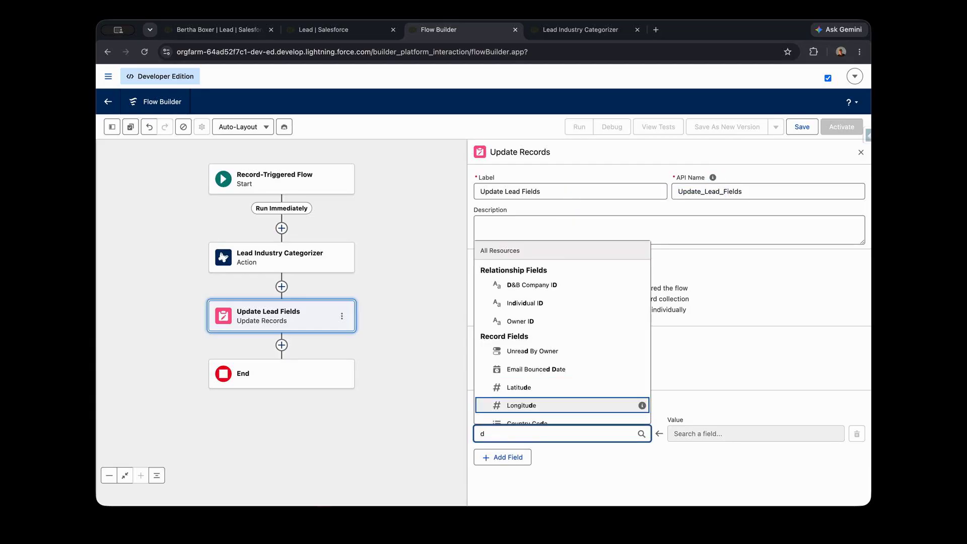
pyautogui.press('BackSpace')
pyautogui.write('indus')
pyautogui.click(522, 414)
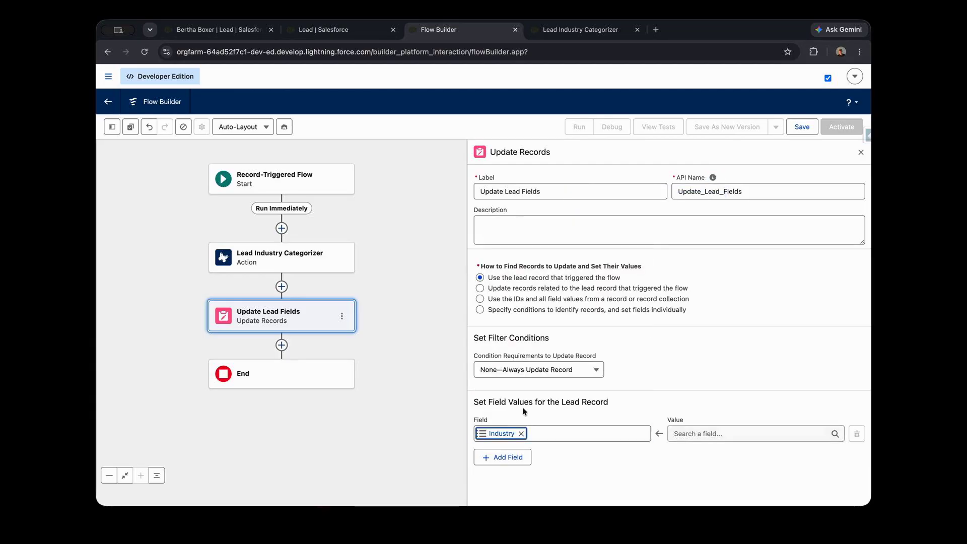
pyautogui.click(725, 434)
pyautogui.scroll(-10, 747, 325)
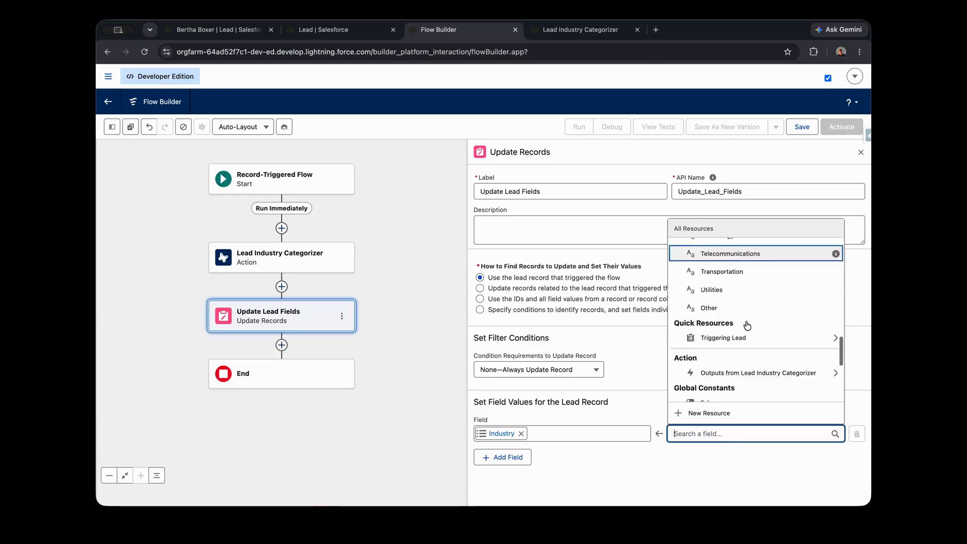
pyautogui.scroll(3, 747, 325)
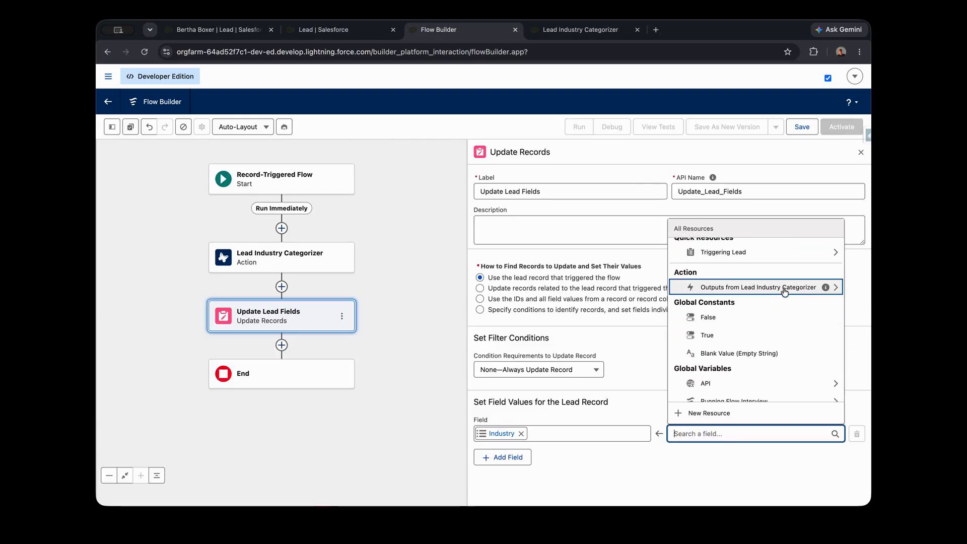
pyautogui.click(835, 288)
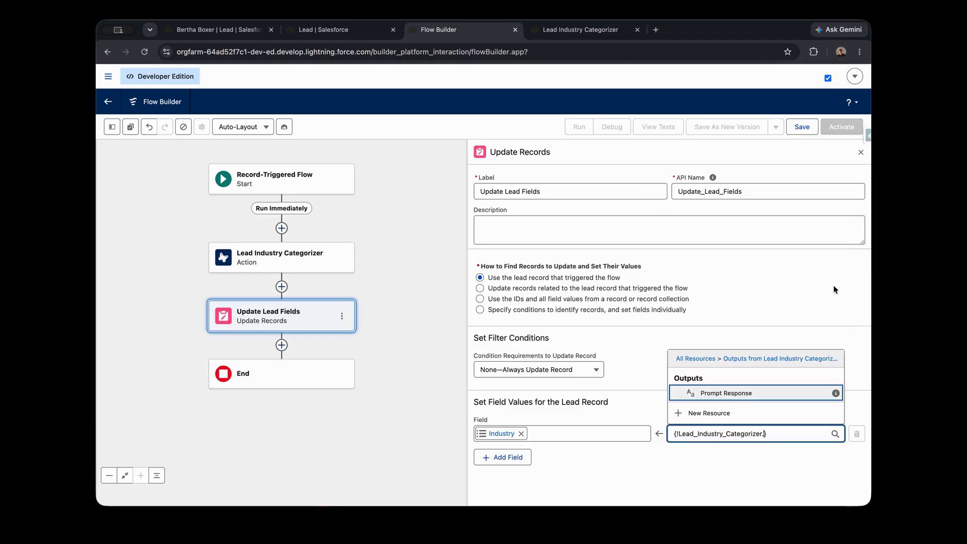
pyautogui.click(739, 394)
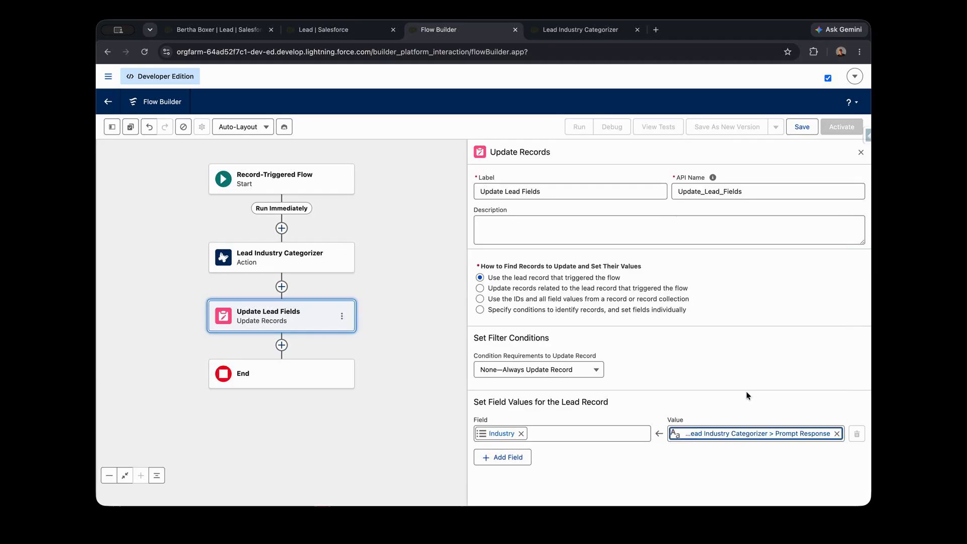
# Step: Save the flow with the label Lead Industry Categorizer and close the Update Records settings
pyautogui.click(802, 126)
pyautogui.click(382, 252)
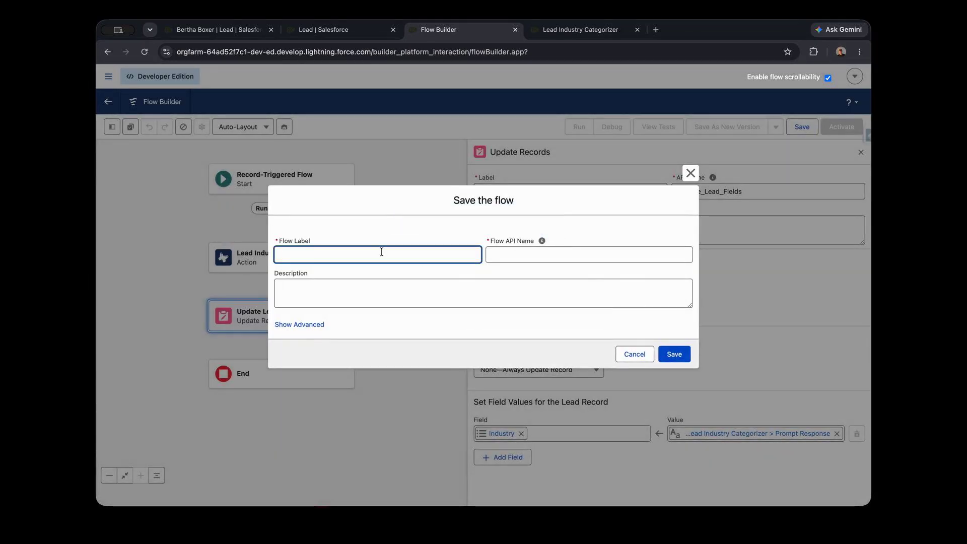
pyautogui.write('Lead ')
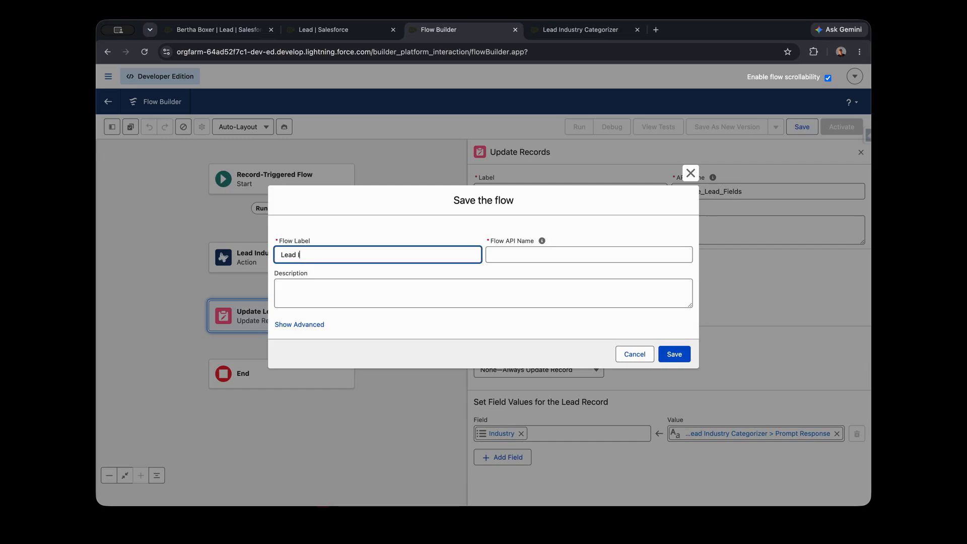
pyautogui.write('I')
pyautogui.press('super+a')
pyautogui.write('Lead Industry Categorizer')
pyautogui.press('Tab')
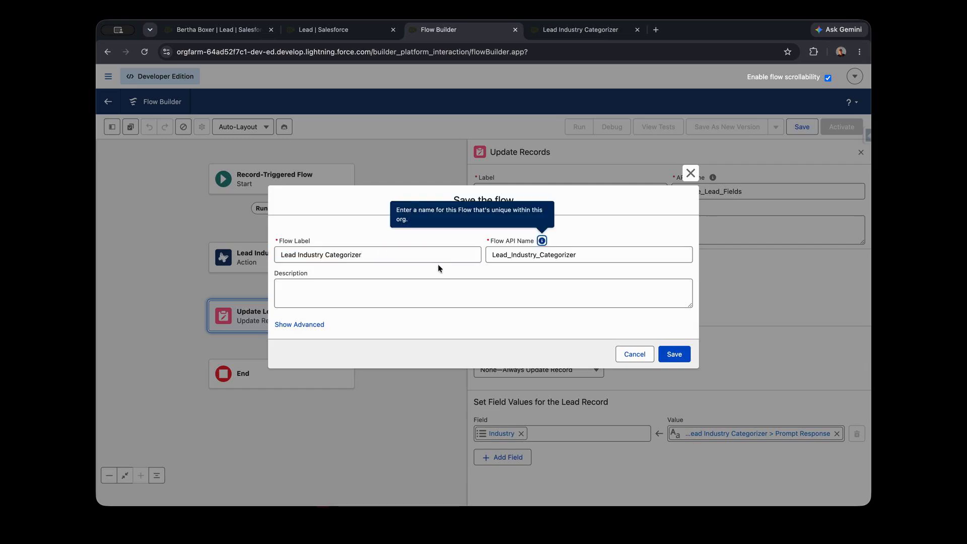
pyautogui.click(682, 353)
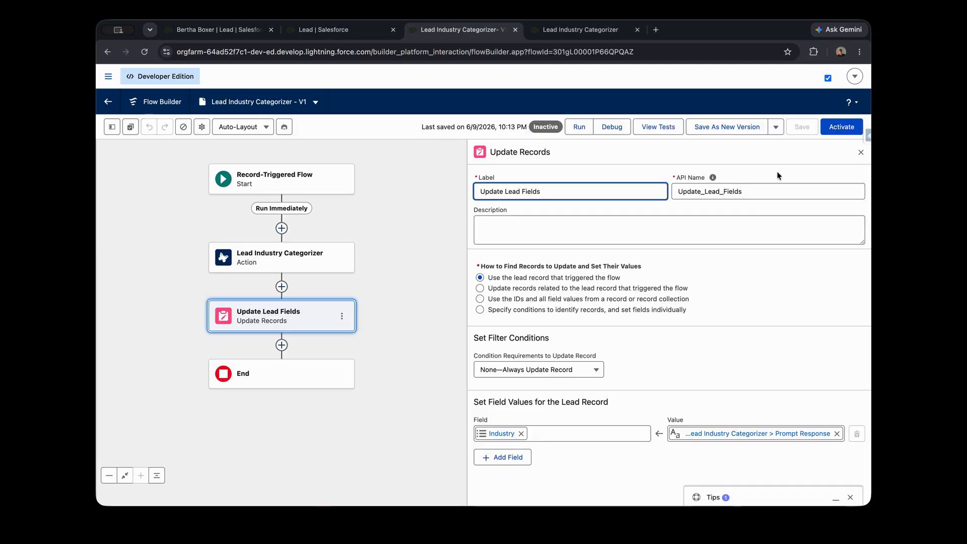
pyautogui.click(860, 152)
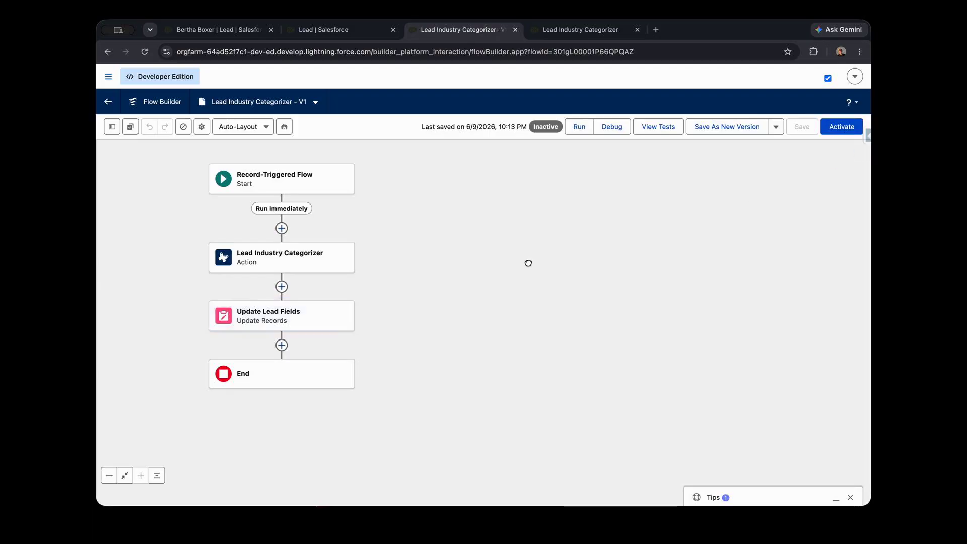
# Step: Review the Industry and Description fields on the Farmers Coop. of Florida lead record
pyautogui.click(216, 30)
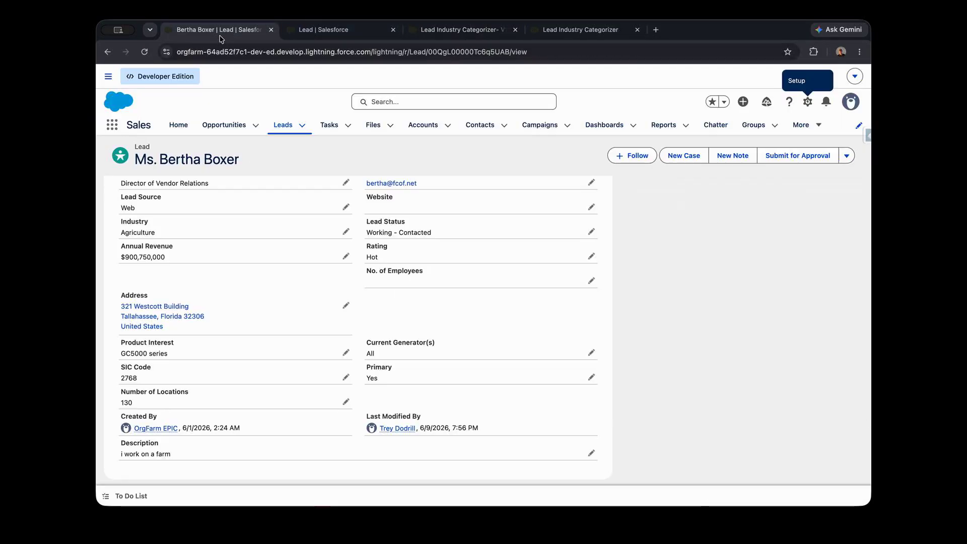
pyautogui.scroll(5, 342, 346)
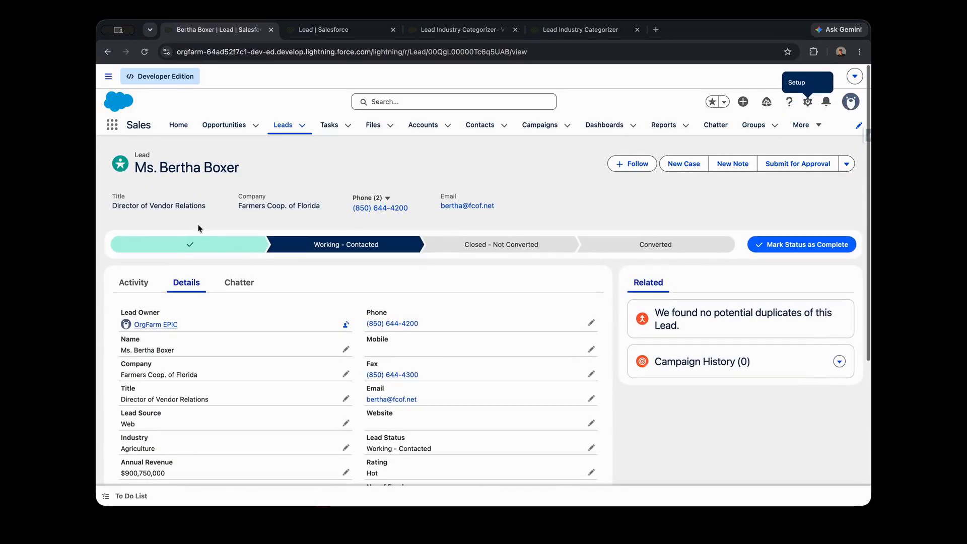
pyautogui.scroll(-2, 326, 273)
pyautogui.scroll(-2, 327, 272)
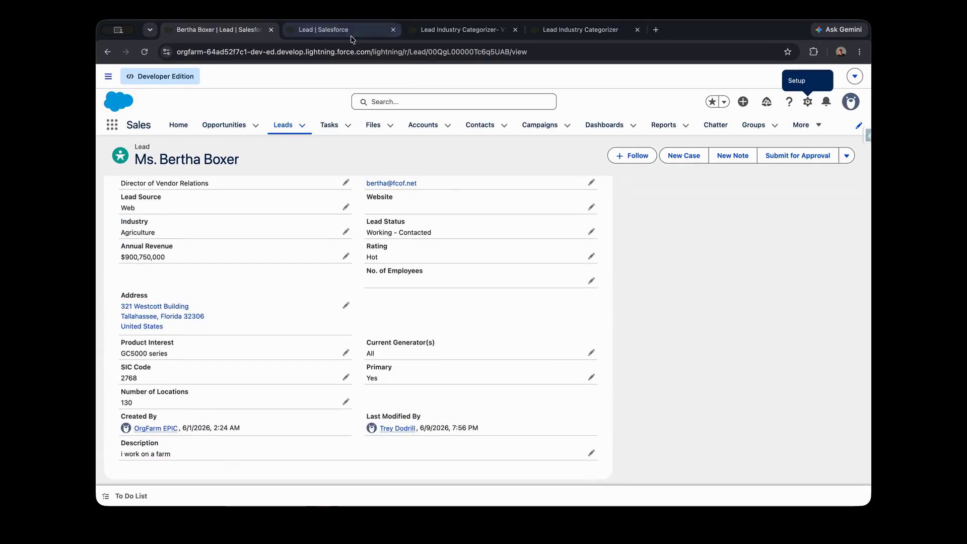
pyautogui.click(327, 30)
pyautogui.click(218, 31)
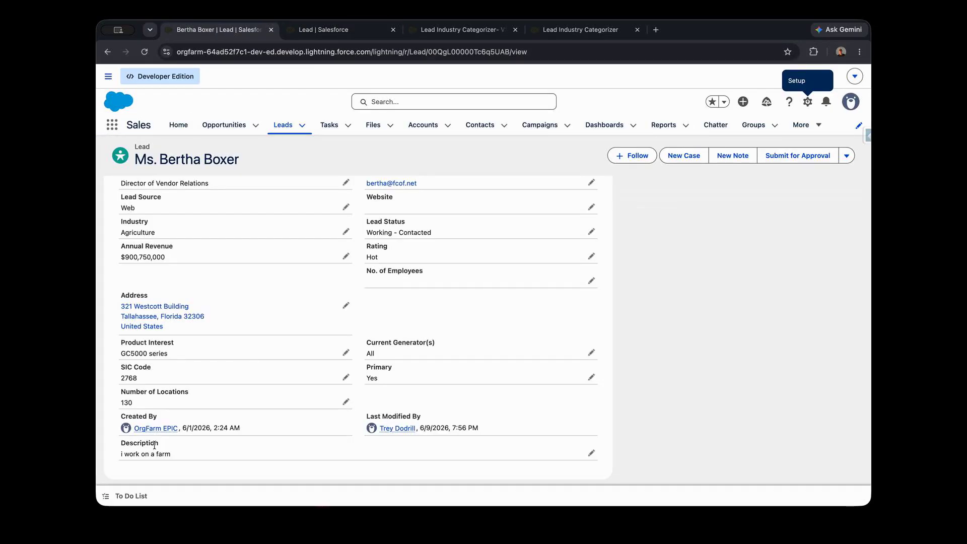
pyautogui.moveTo(126, 443); pyautogui.dragTo(172, 458)
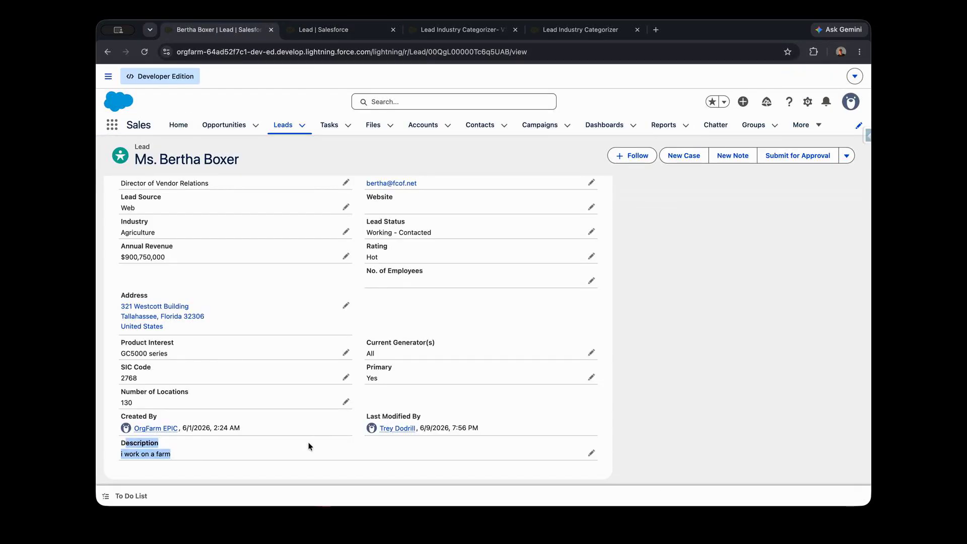
pyautogui.click(537, 373)
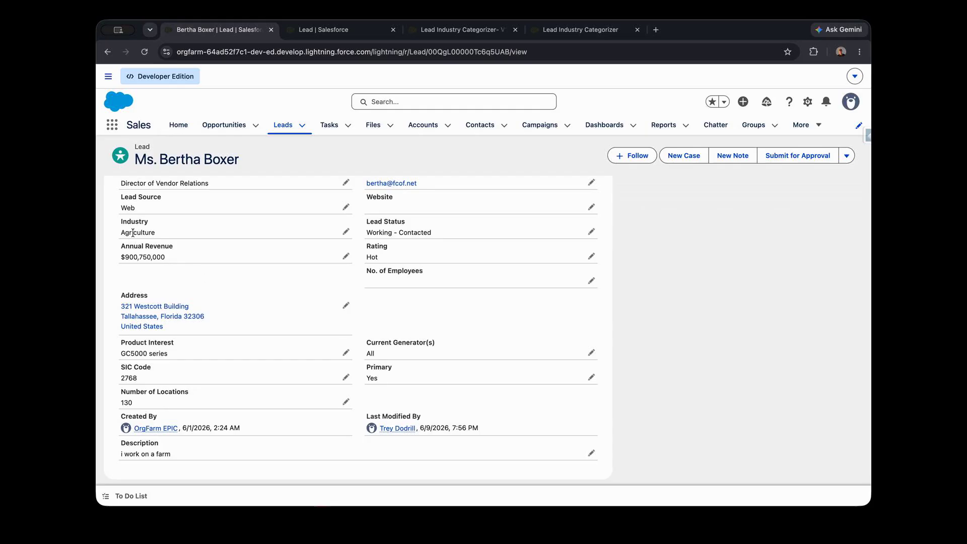
# Step: Debug the Lead Industry Categorizer flow with the Farmers Coop. of Florida lead as triggering record, skipping the start condition requirements
pyautogui.click(338, 32)
pyautogui.click(438, 30)
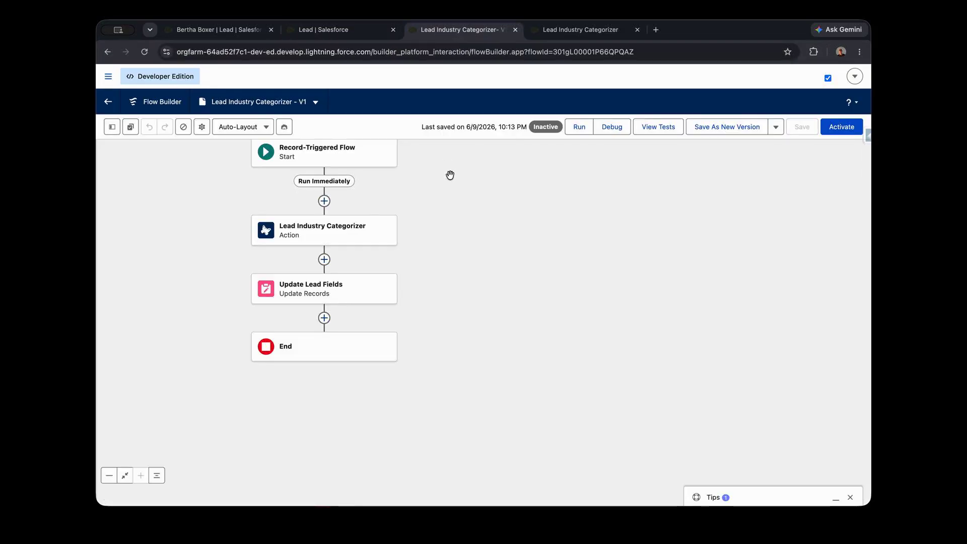
pyautogui.click(612, 126)
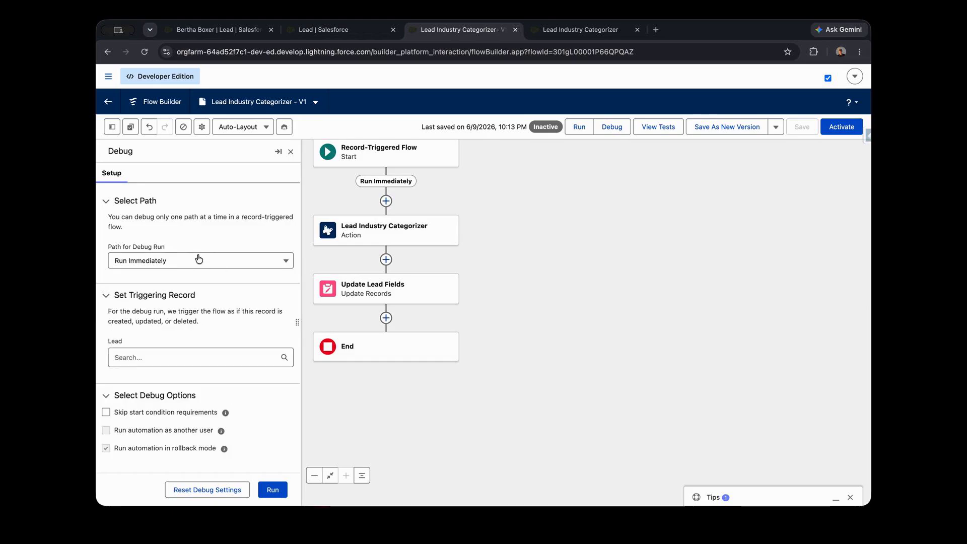
pyautogui.click(140, 361)
pyautogui.click(173, 387)
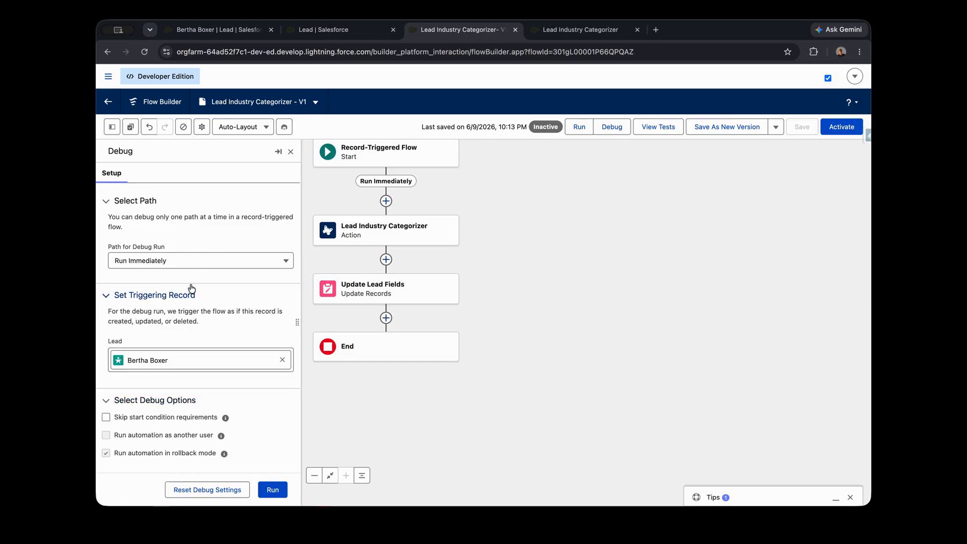
pyautogui.click(107, 415)
pyautogui.moveTo(225, 418)
pyautogui.moveTo(533, 263); pyautogui.dragTo(603, 279)
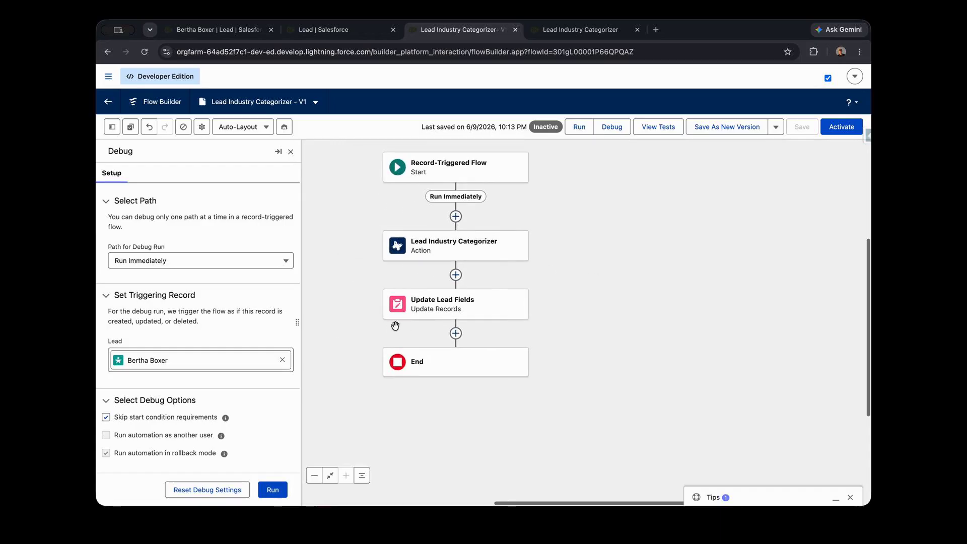
pyautogui.click(273, 489)
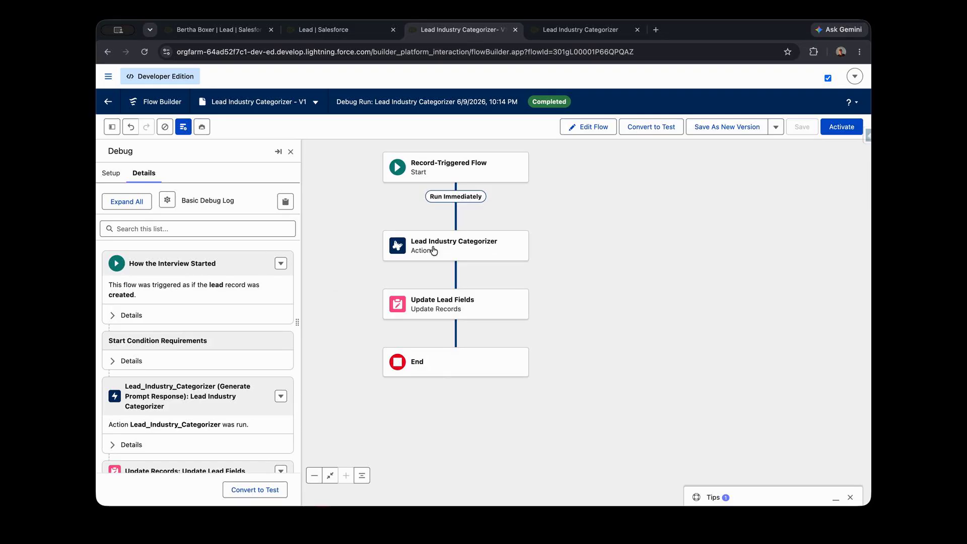
# Step: Examine the Lead_Industry_Categorizer action's inputs and prompt response output in the debug log
pyautogui.scroll(-3, 204, 323)
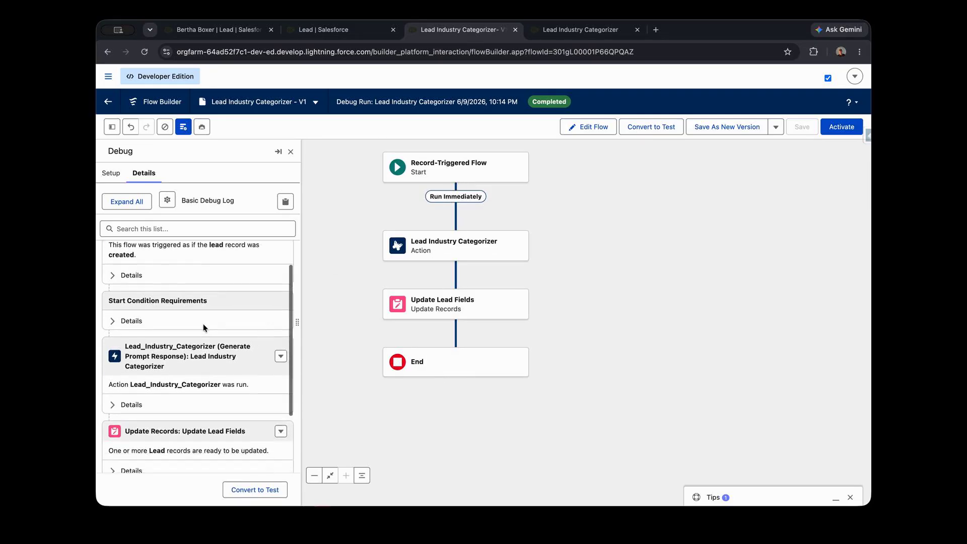
pyautogui.scroll(-2, 183, 341)
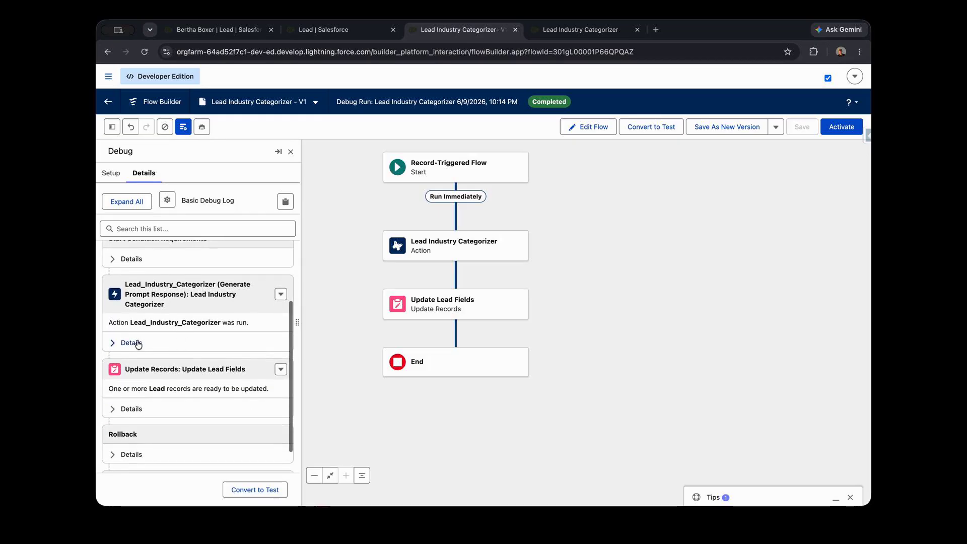
pyautogui.click(161, 342)
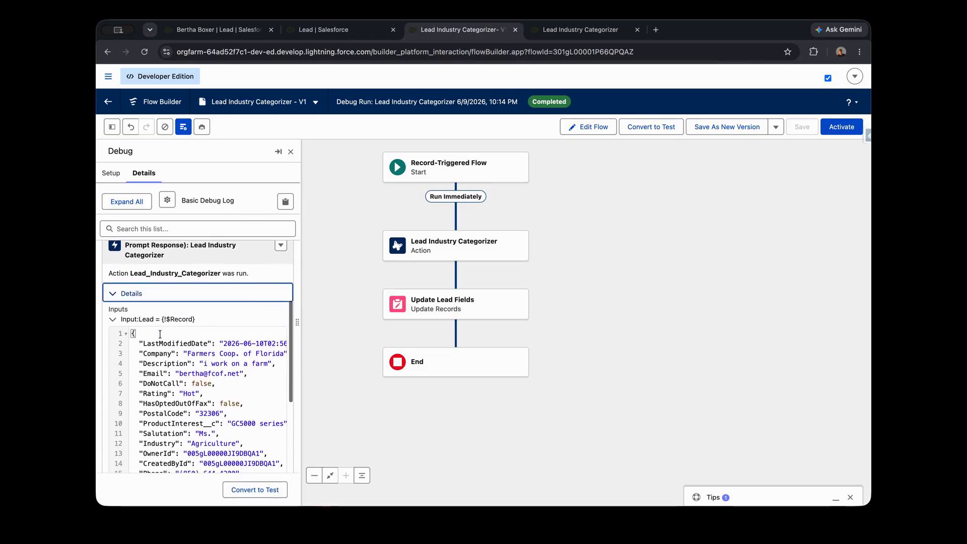
pyautogui.scroll(1, 161, 336)
pyautogui.scroll(-5, 169, 312)
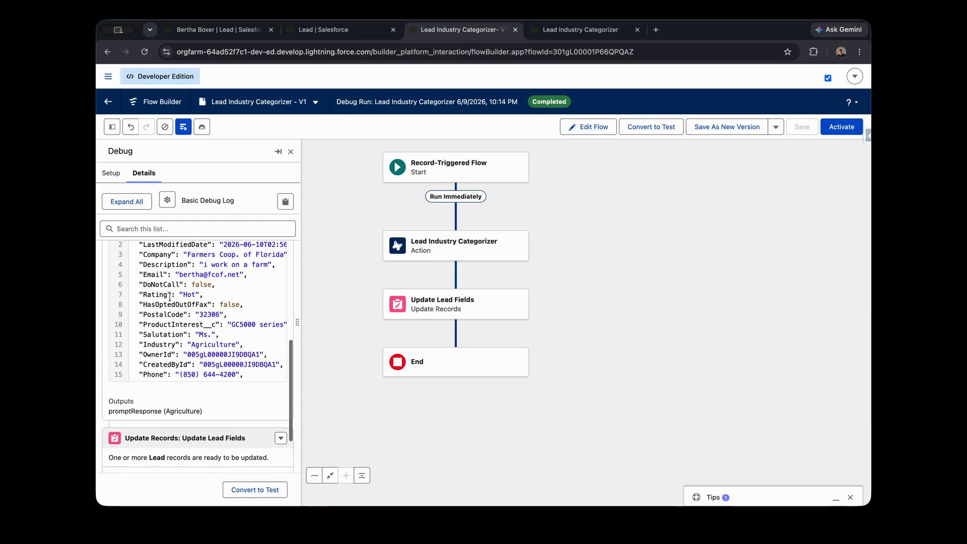
pyautogui.tripleClick(162, 412)
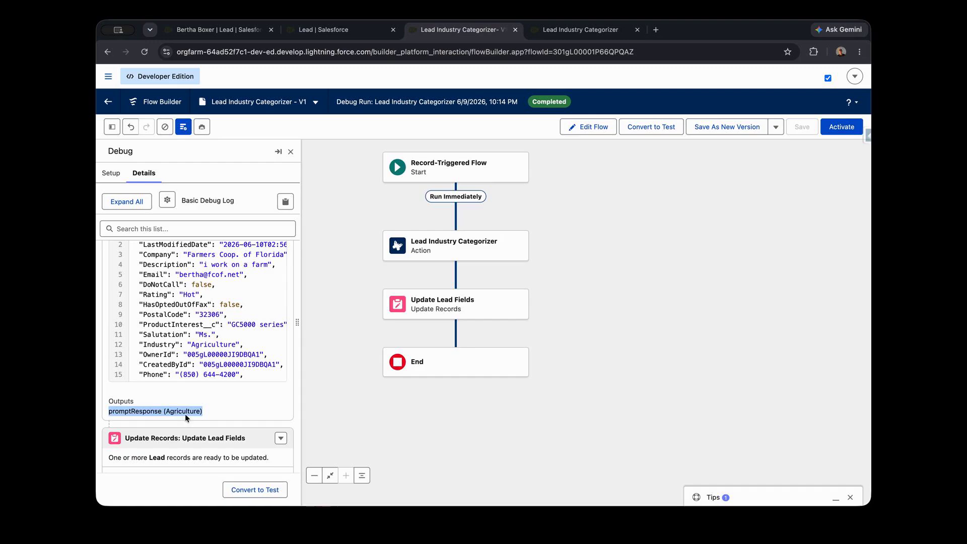
pyautogui.scroll(5, 188, 408)
pyautogui.click(120, 306)
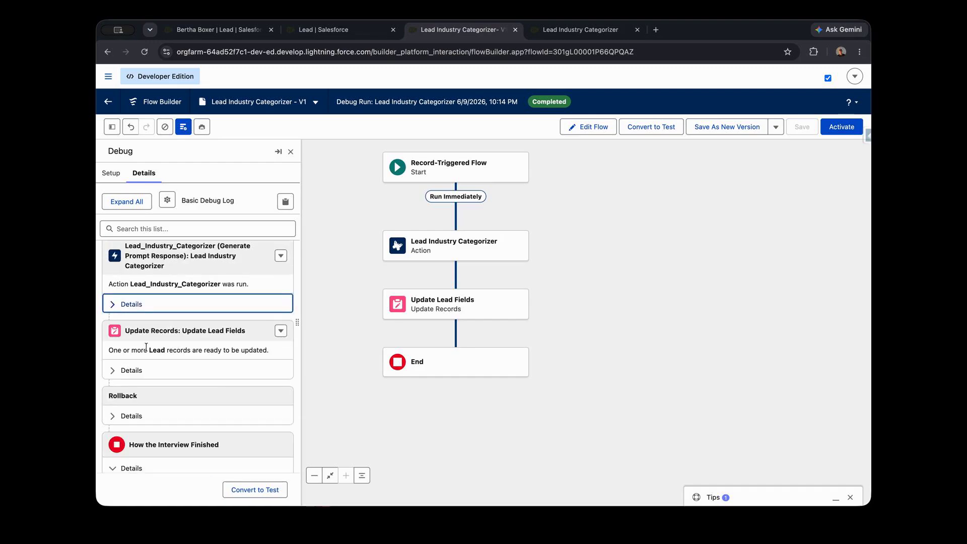
# Step: Examine the Update Lead Fields details in the debug log, including the Industry assignment and the triggering lead's final values
pyautogui.scroll(-2, 146, 347)
pyautogui.click(125, 328)
pyautogui.scroll(-3, 165, 332)
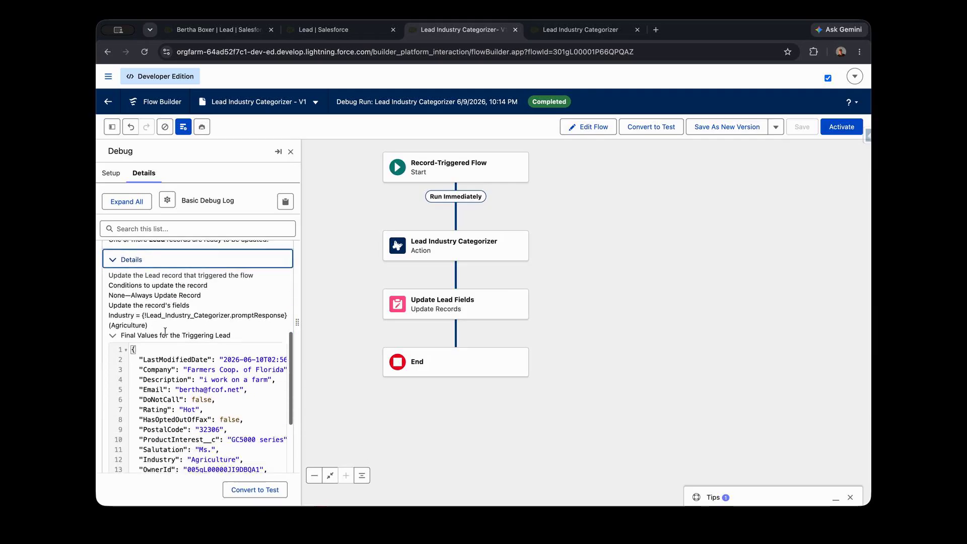
pyautogui.scroll(-3, 165, 331)
pyautogui.scroll(-3, 172, 330)
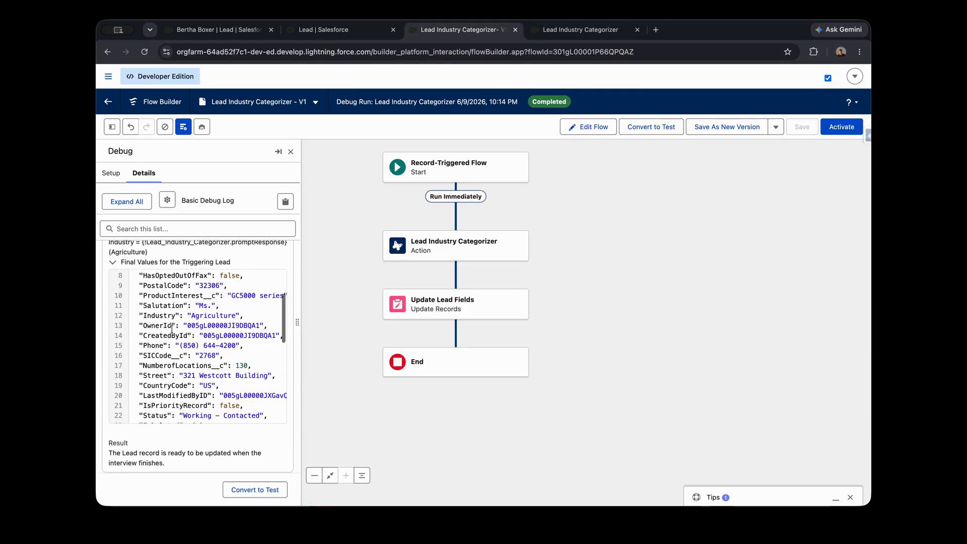
pyautogui.scroll(6, 159, 311)
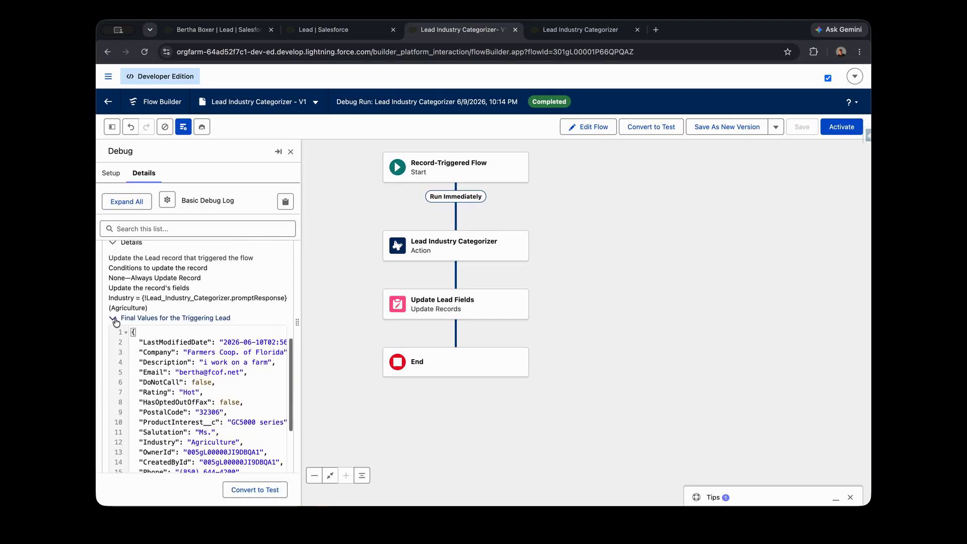
pyautogui.tripleClick(144, 301)
pyautogui.click(112, 318)
pyautogui.scroll(6, 151, 323)
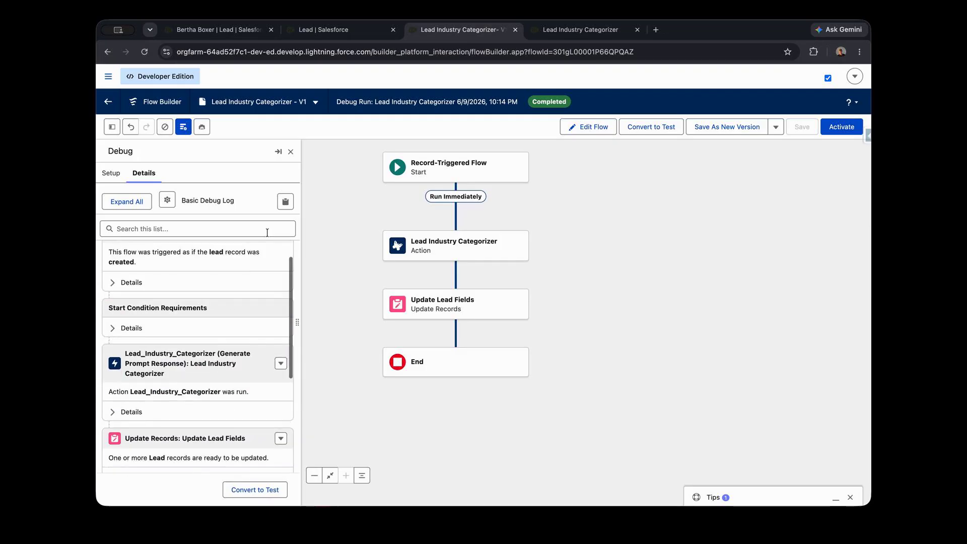
# Step: Activate the Lead Industry Categorizer flow
pyautogui.click(830, 129)
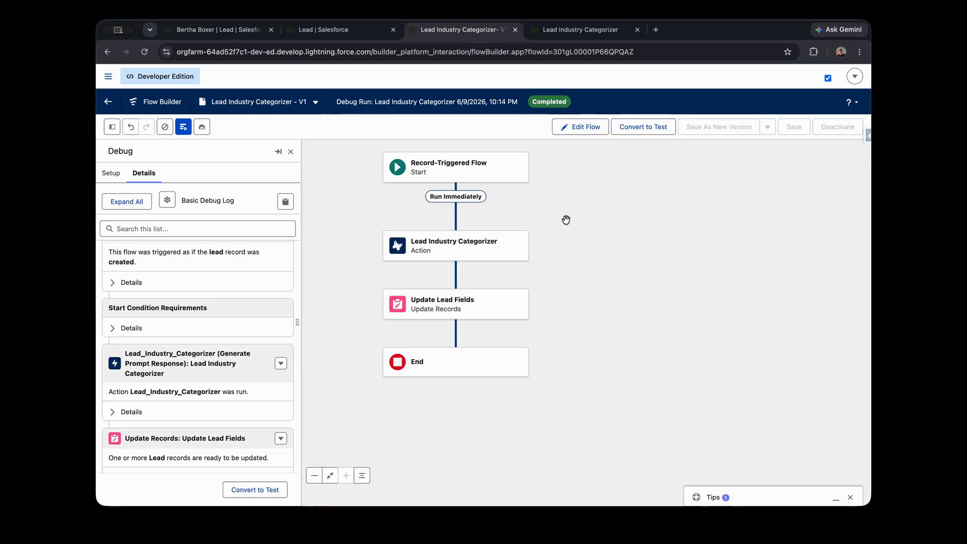
# Step: Start a new lead from the Leads list, entering the lead's first and last name and the company Schoe's Motor Co
pyautogui.click(316, 31)
pyautogui.click(217, 29)
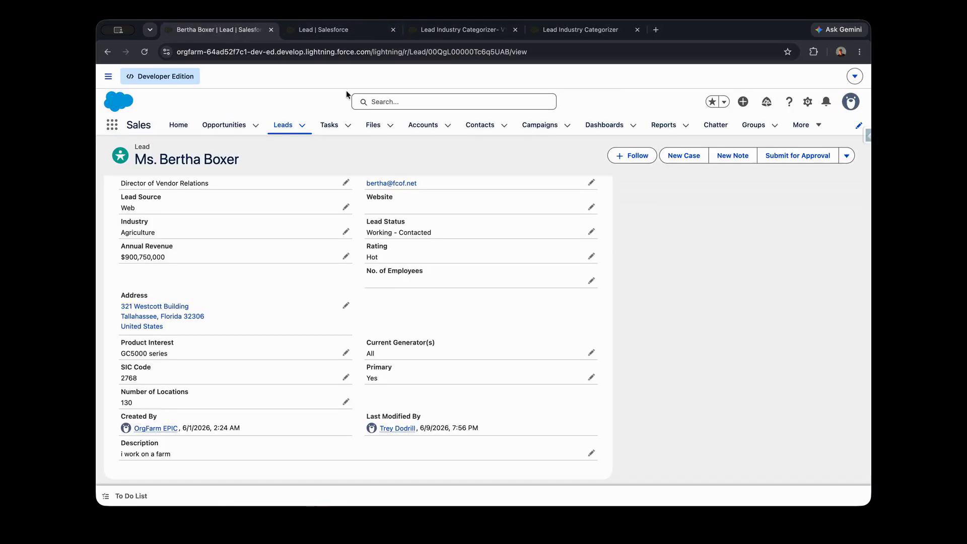
pyautogui.click(283, 125)
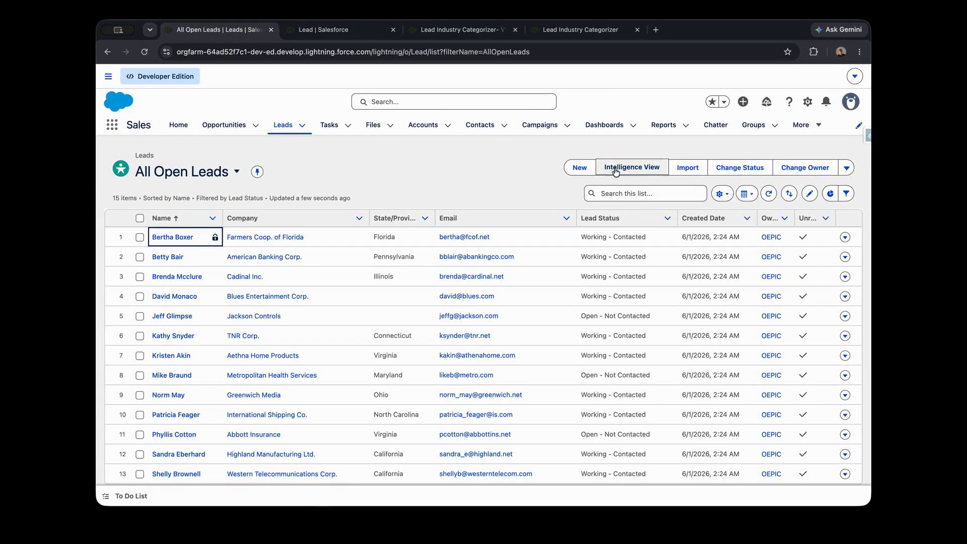
pyautogui.click(577, 167)
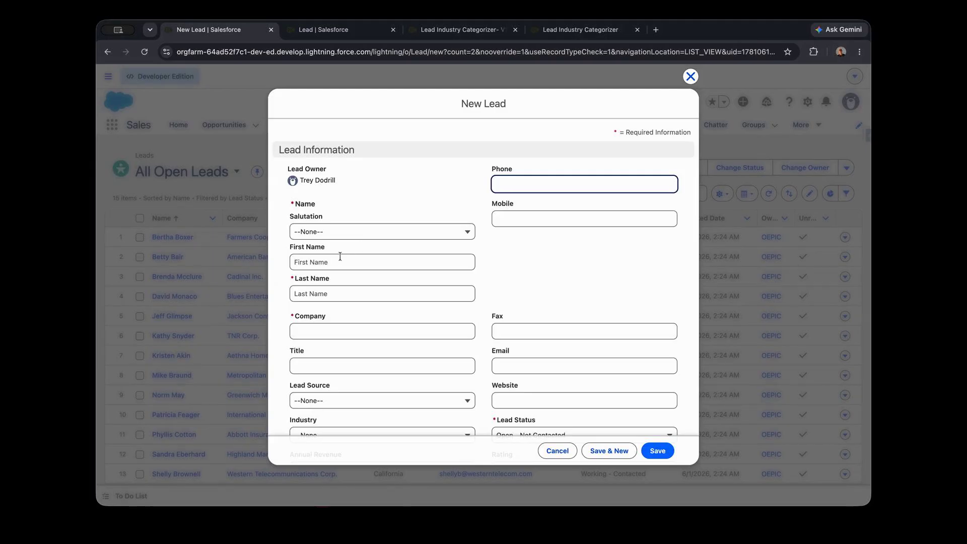
pyautogui.click(312, 267)
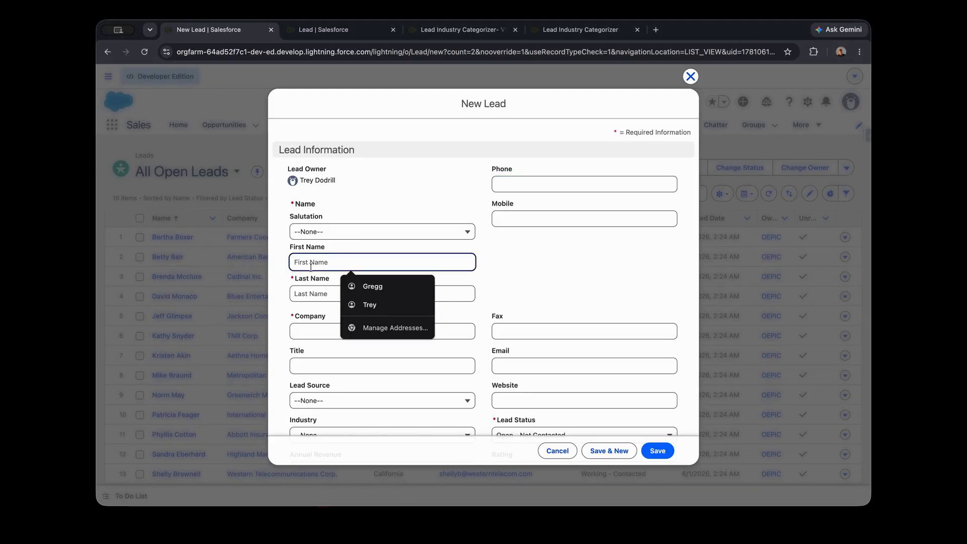
pyautogui.write('Joe')
pyautogui.press('Tab')
pyautogui.write('Sc')
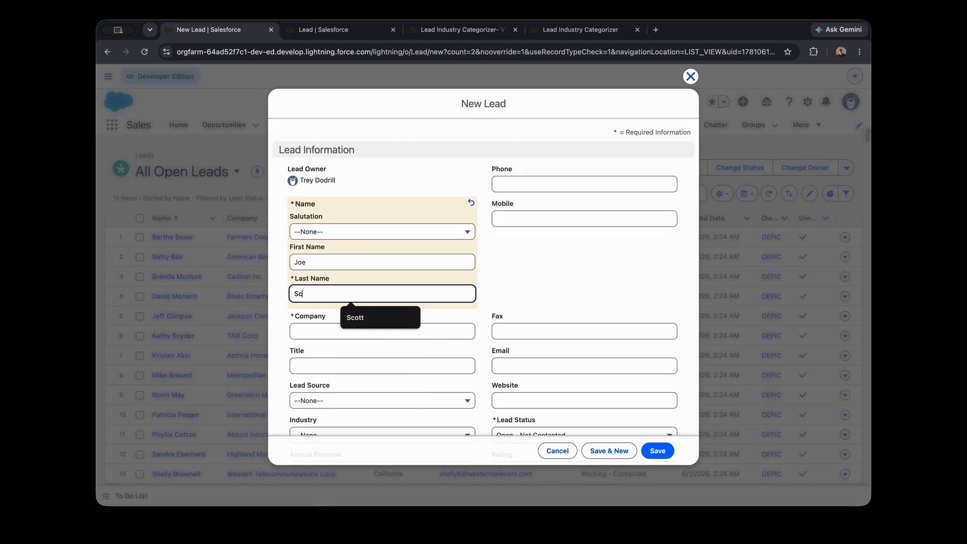
pyautogui.write('hmoe')
pyautogui.press('Tab')
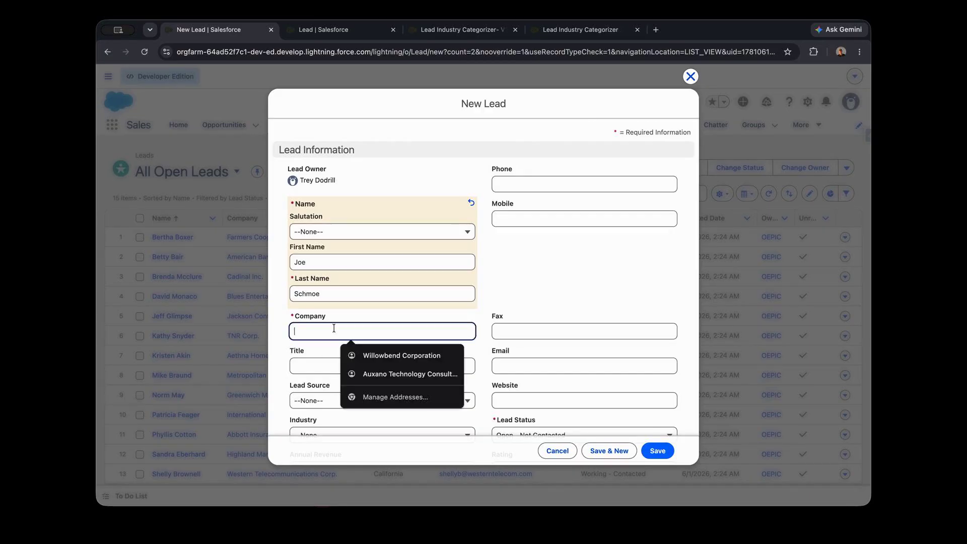
pyautogui.write("Schoe's")
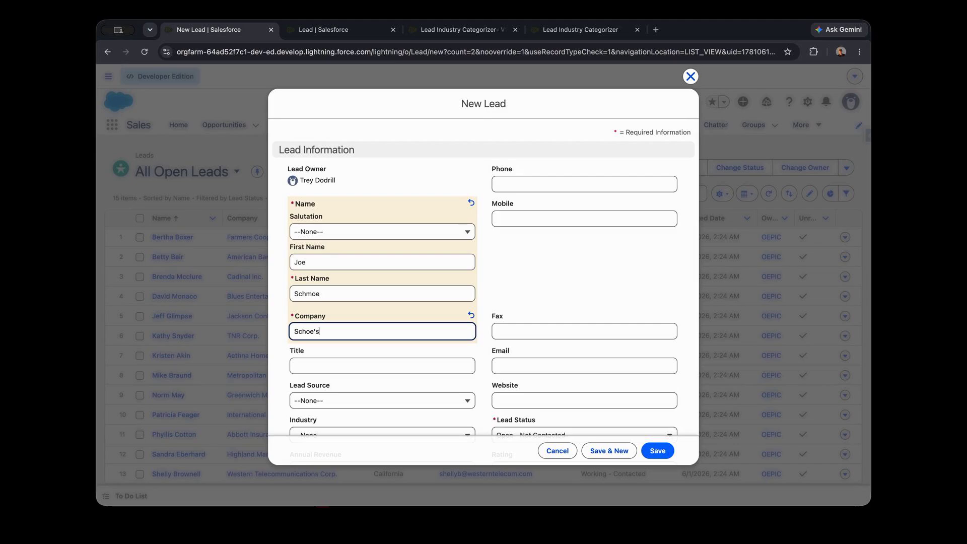
pyautogui.write(' Motor Co')
# Step: Enter "I work on cars" as the new lead's description and save the lead
pyautogui.scroll(-10, 535, 287)
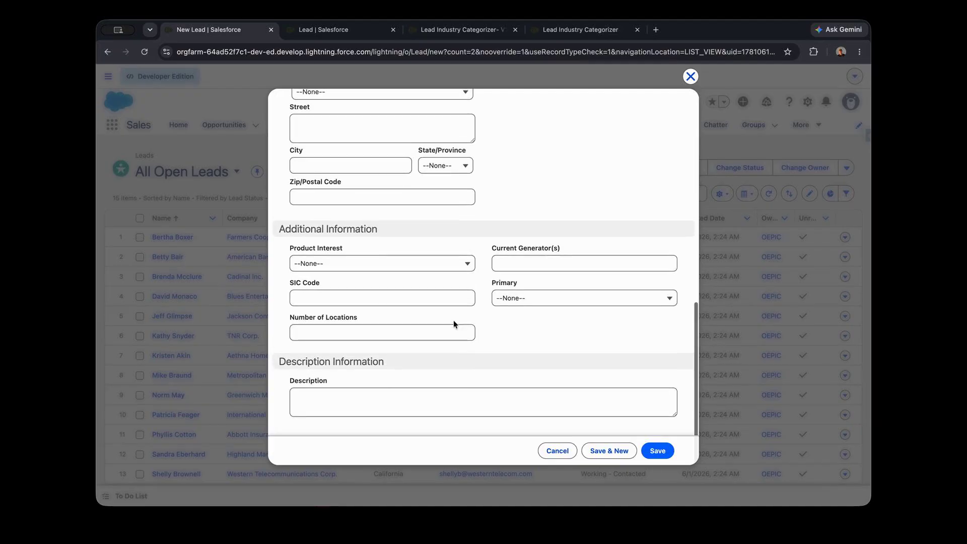
pyautogui.click(350, 403)
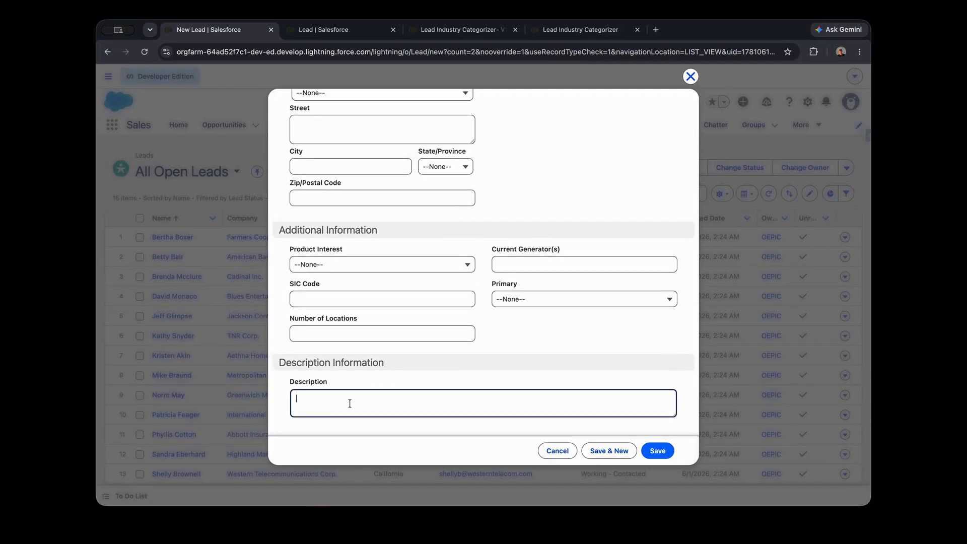
pyautogui.write('I work on c')
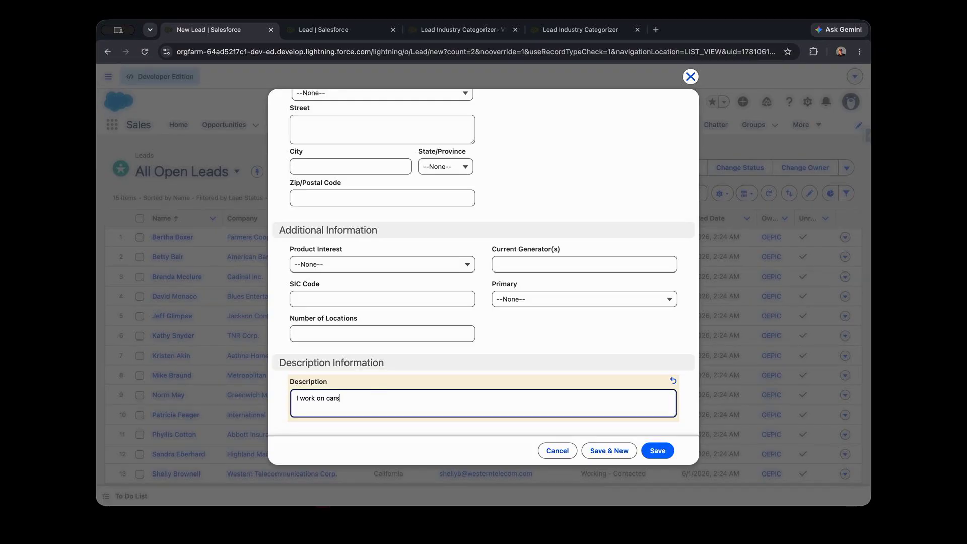
pyautogui.write('ars')
pyautogui.click(657, 450)
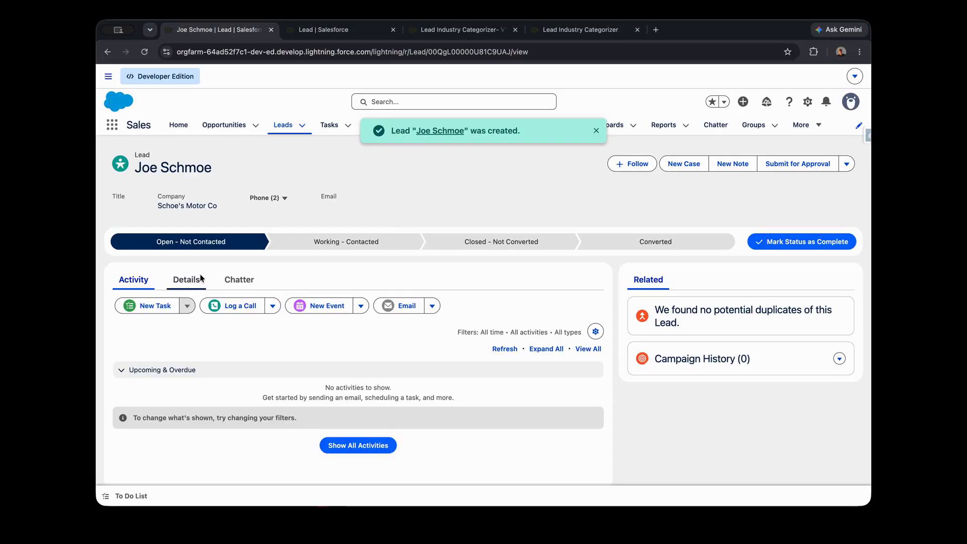
# Step: Check the Industry and Description fields in the saved lead's details
pyautogui.click(200, 279)
pyautogui.scroll(-5, 298, 291)
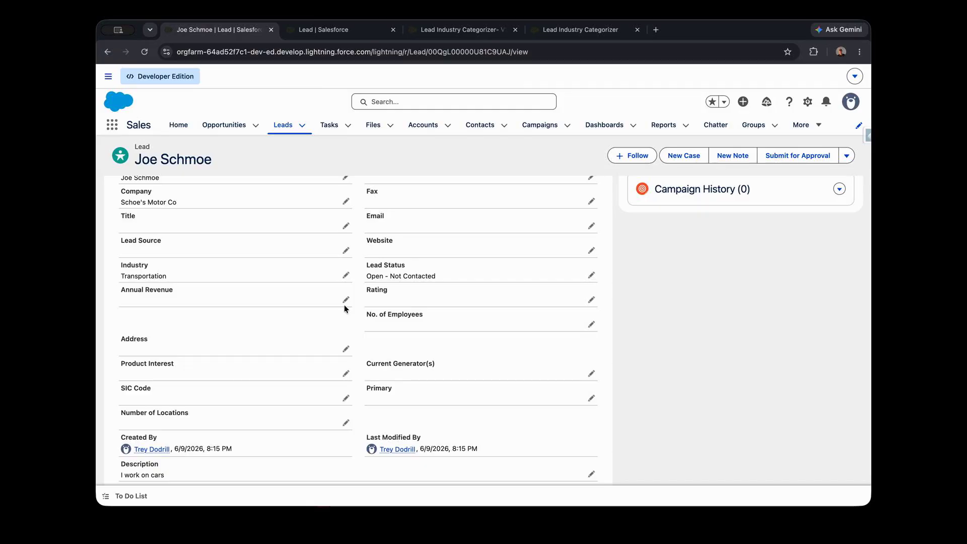
pyautogui.scroll(-1, 161, 472)
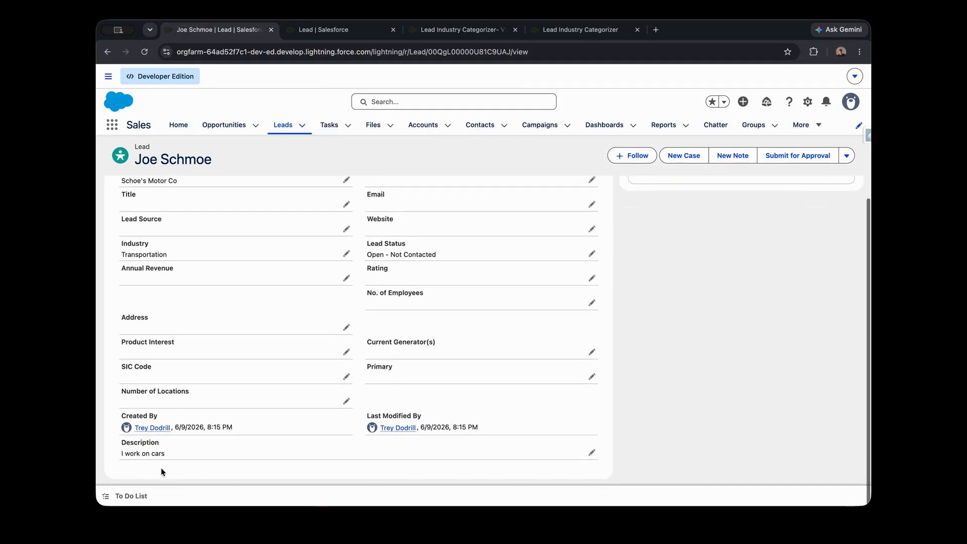
pyautogui.scroll(4, 161, 471)
pyautogui.scroll(-5, 161, 471)
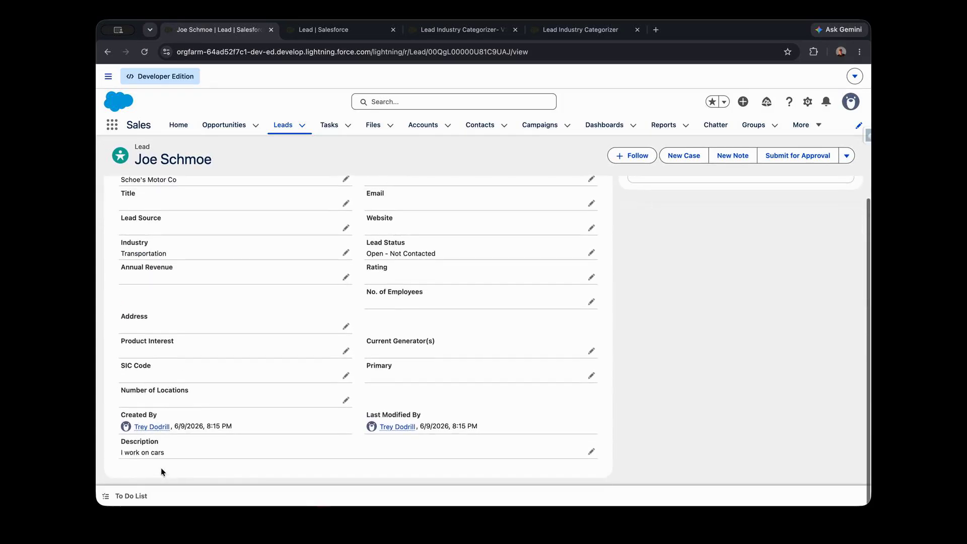